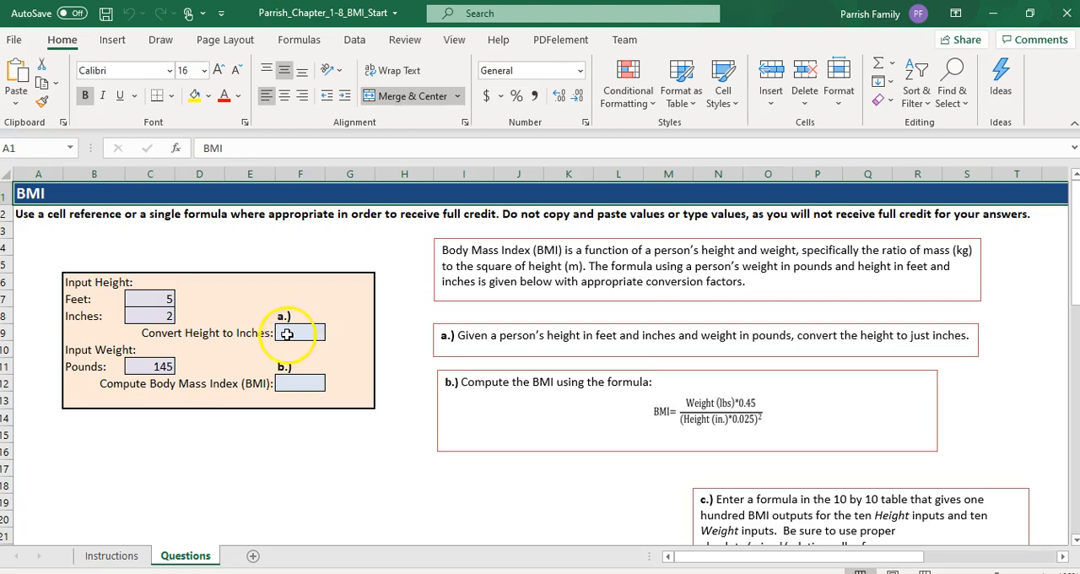
# Step: Enter the conversion notes "1 ft = 12 in" in cell B3 and "2 ft = 24 in" in cell B4
pyautogui.click(94, 232)
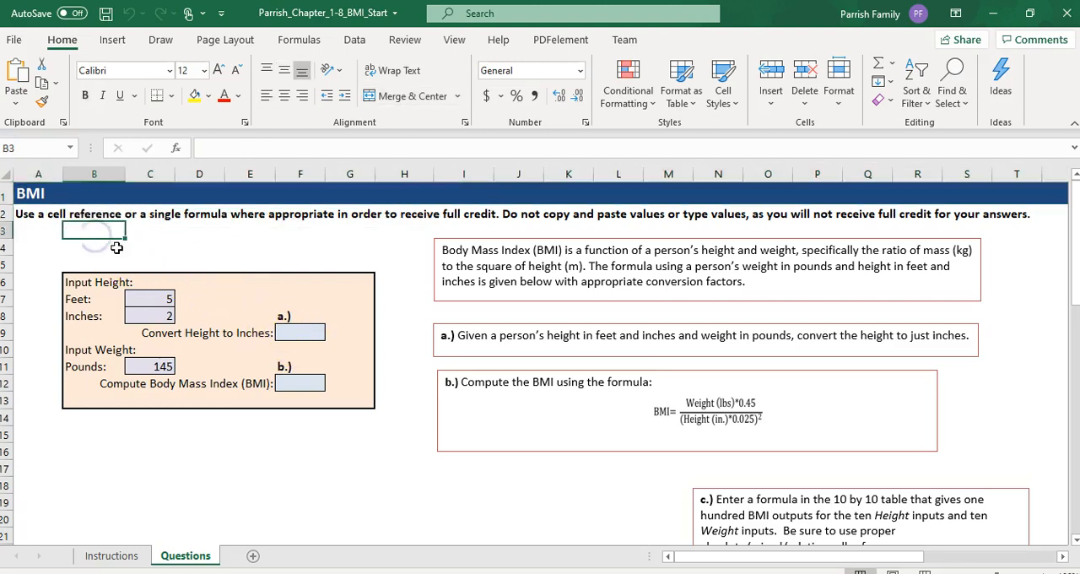
pyautogui.write('1')
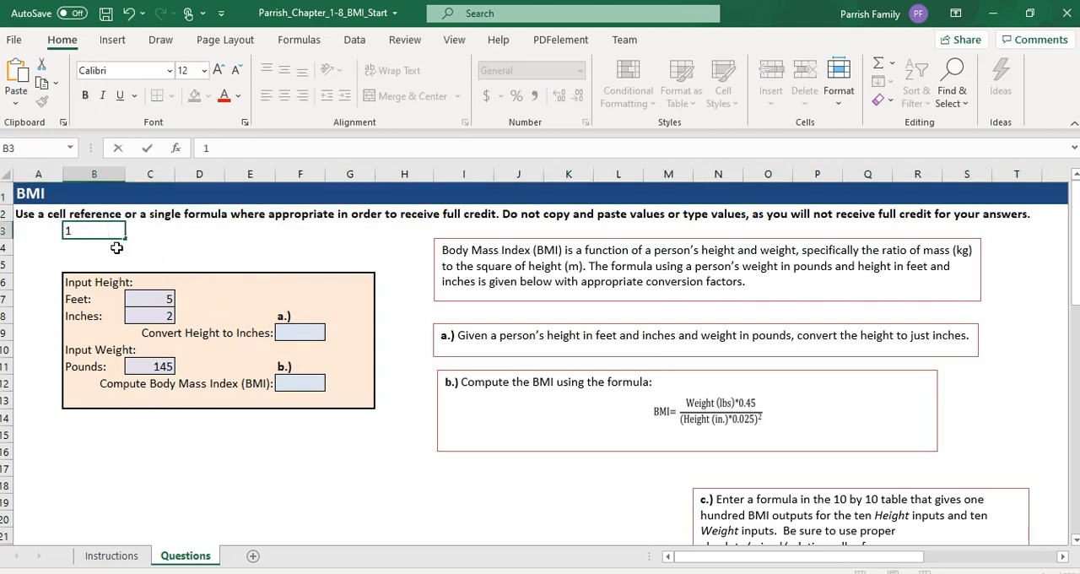
pyautogui.write(' ft = 12 in')
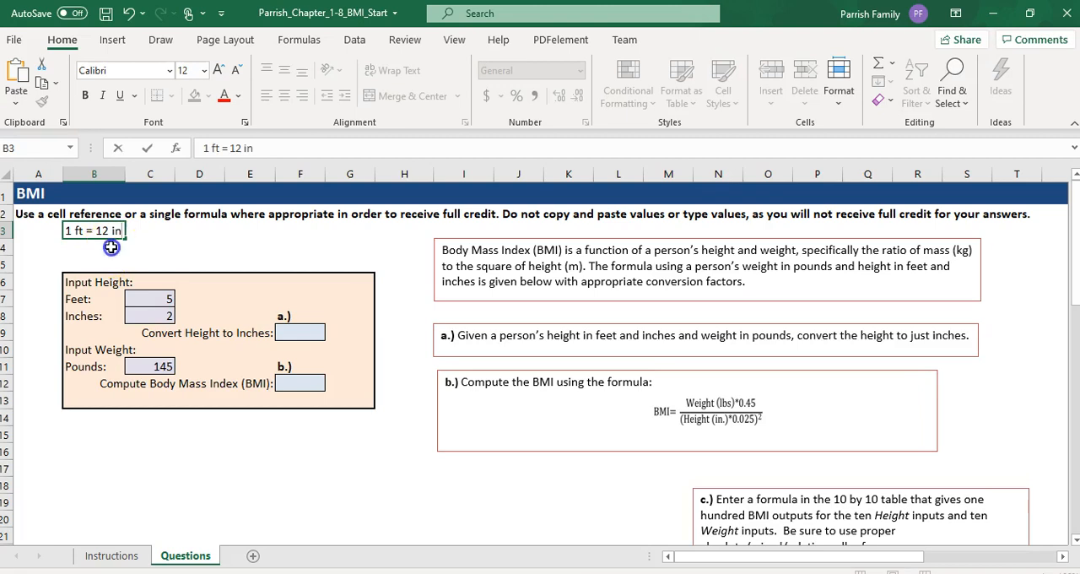
pyautogui.click(110, 246)
pyautogui.write('2 ft = 24 in')
pyautogui.click(124, 252)
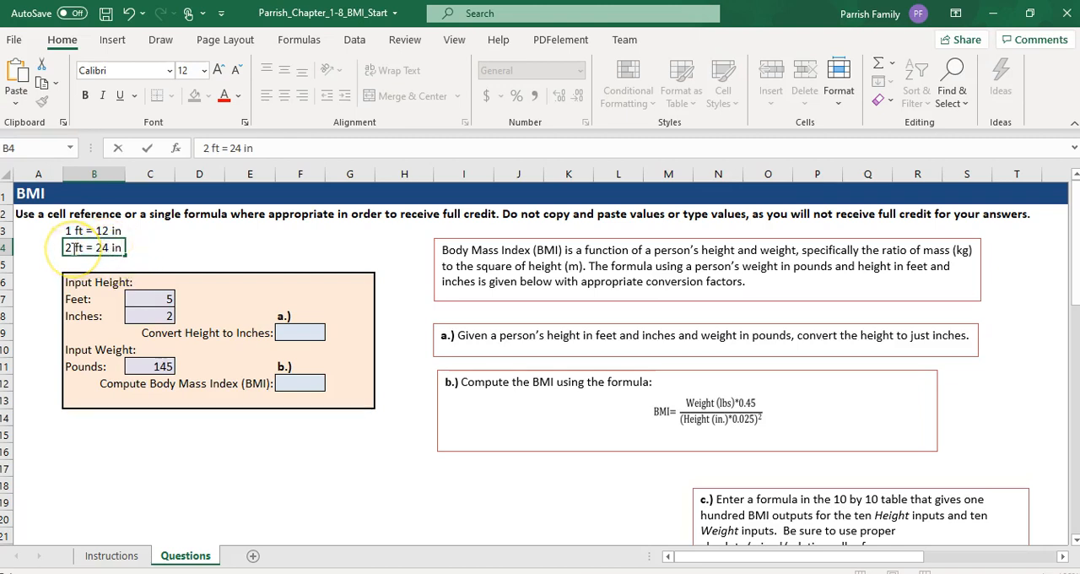
# Step: Write the conversion rule "feet * 12 = inches" as a text note in cell C3
pyautogui.click(168, 230)
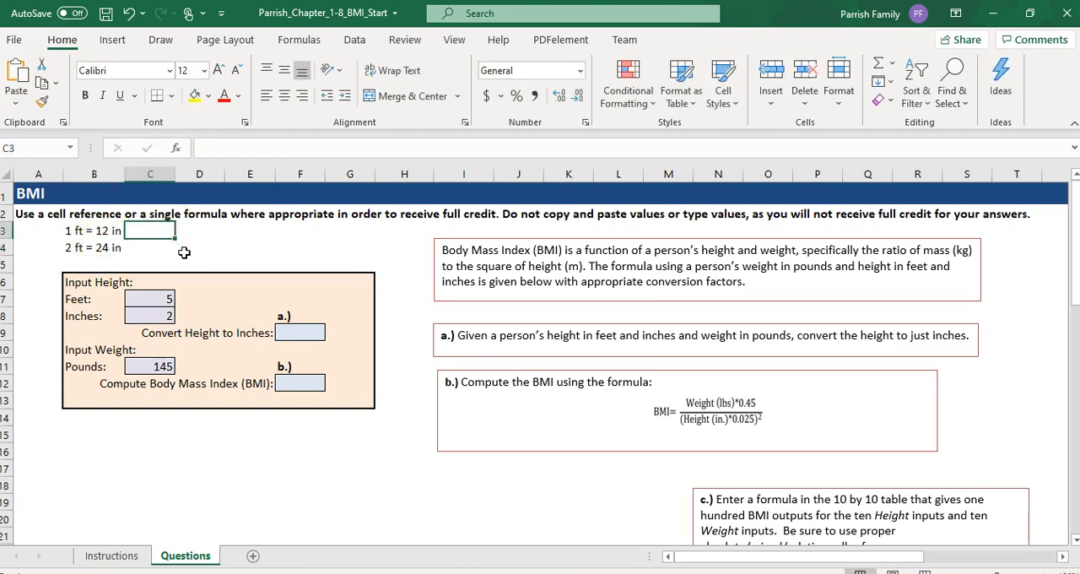
pyautogui.write('inch')
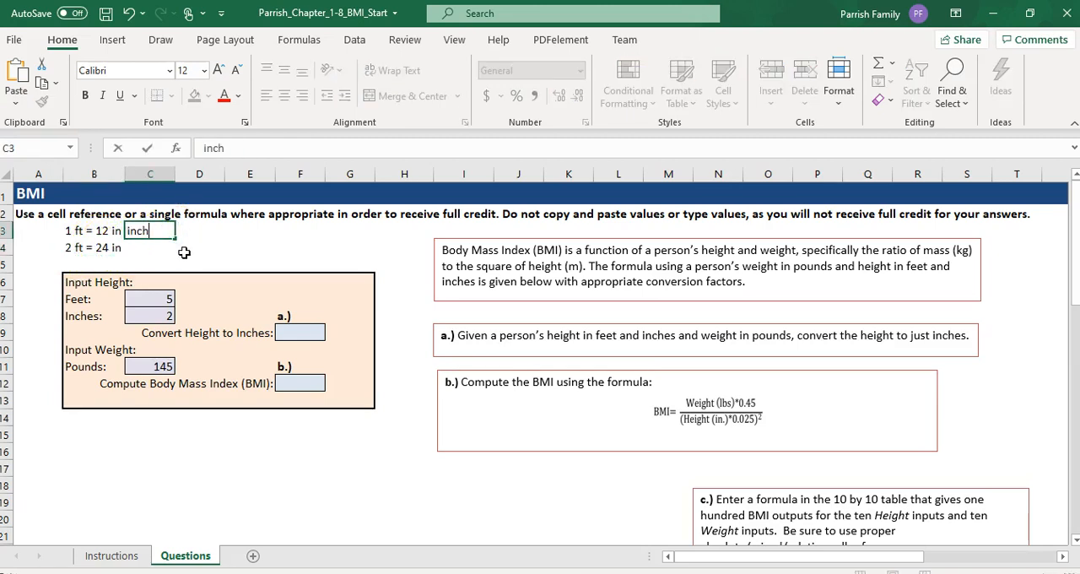
pyautogui.write('es * 12')
pyautogui.press('BackSpace')
pyautogui.press('BackSpace')
pyautogui.press('BackSpace')
pyautogui.press('BackSpace')
pyautogui.press('BackSpace')
pyautogui.press('BackSpace')
pyautogui.press('BackSpace')
pyautogui.press('BackSpace')
pyautogui.press('BackSpace')
pyautogui.press('BackSpace')
pyautogui.write('feet * 12 = inche')
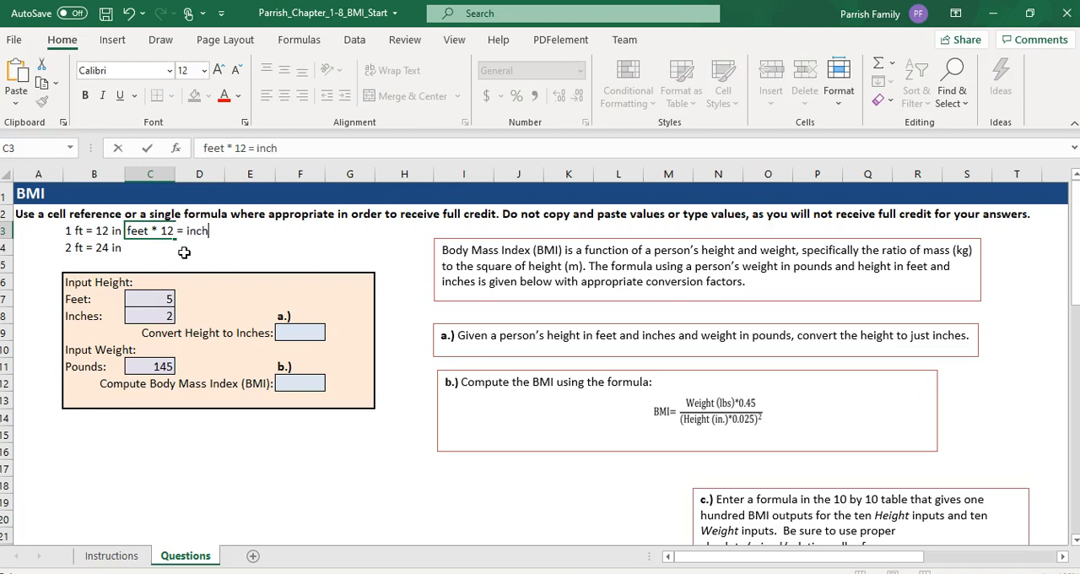
pyautogui.write('s')
pyautogui.click(191, 263)
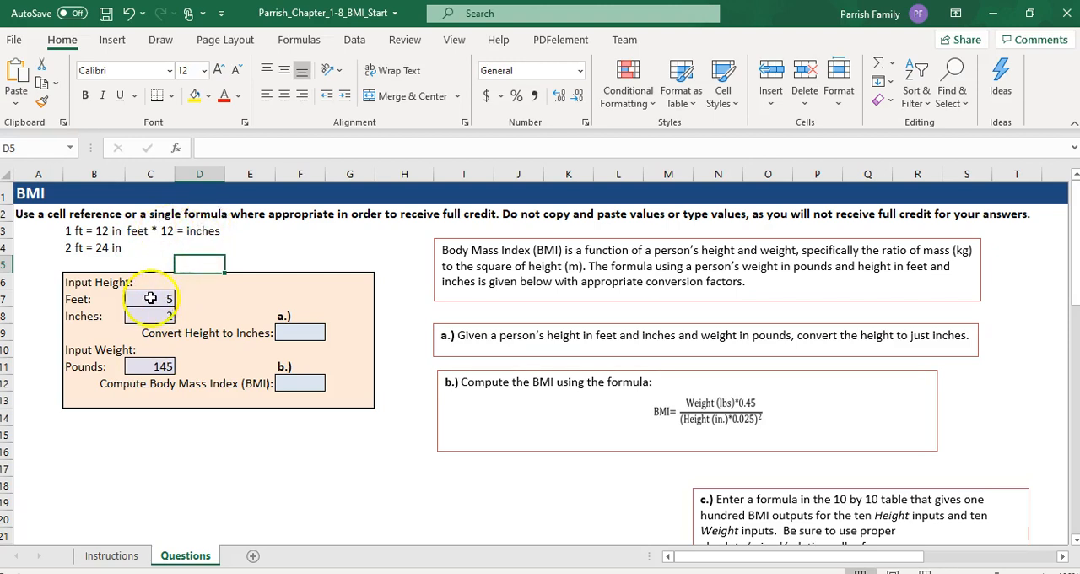
# Step: Write the worked example 5*12+2 as plain text in cell E4, above the input box
pyautogui.click(248, 265)
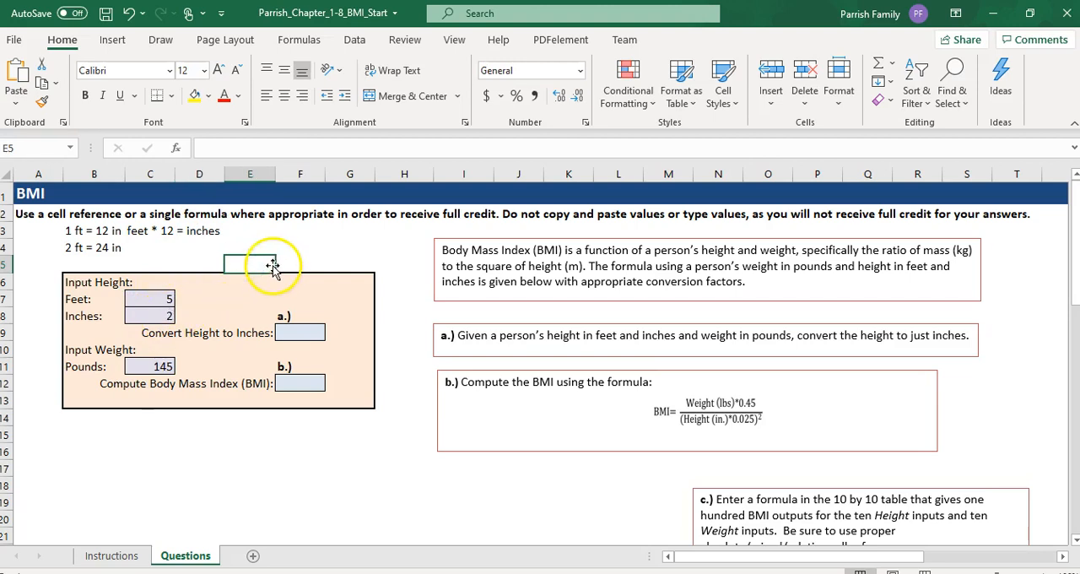
pyautogui.click(265, 244)
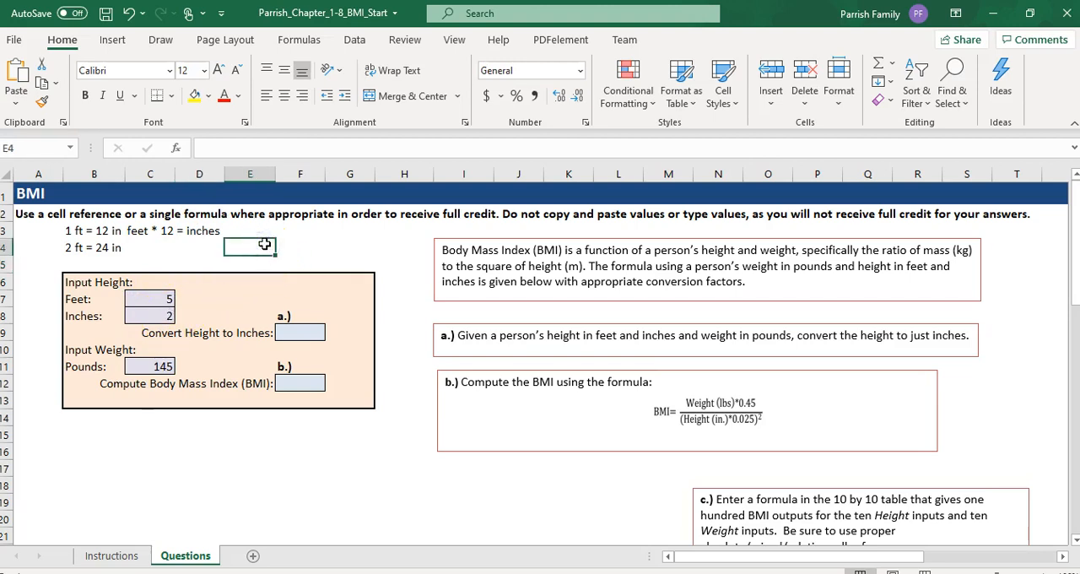
pyautogui.write('5*12')
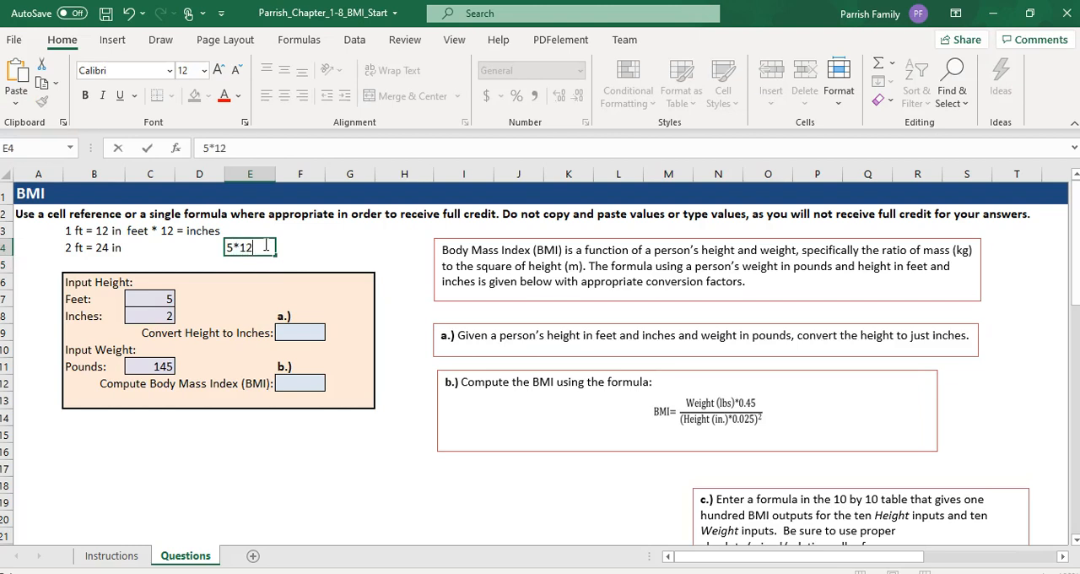
pyautogui.write('+2')
pyautogui.press('Return')
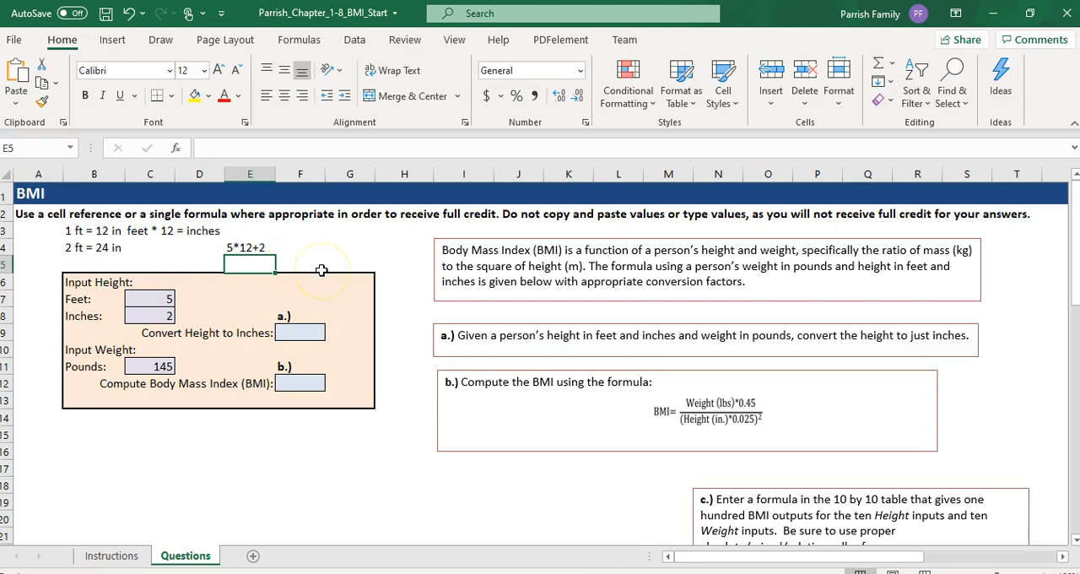
# Step: Write c7*12+c8 as a text note in cell E5 and calculate the height in inches in cell F9
pyautogui.click(250, 266)
pyautogui.write('c7')
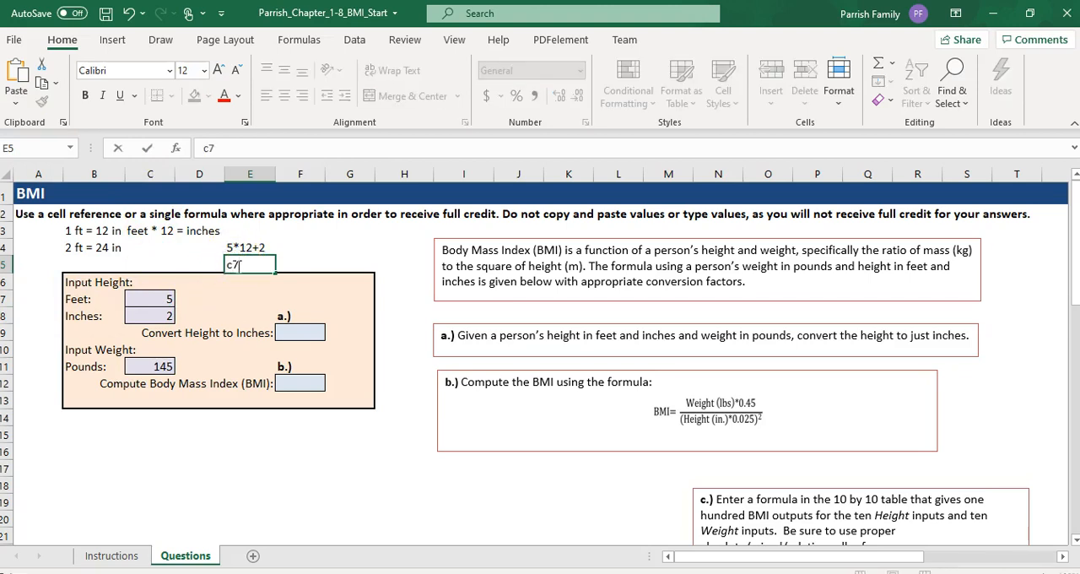
pyautogui.write('*12+')
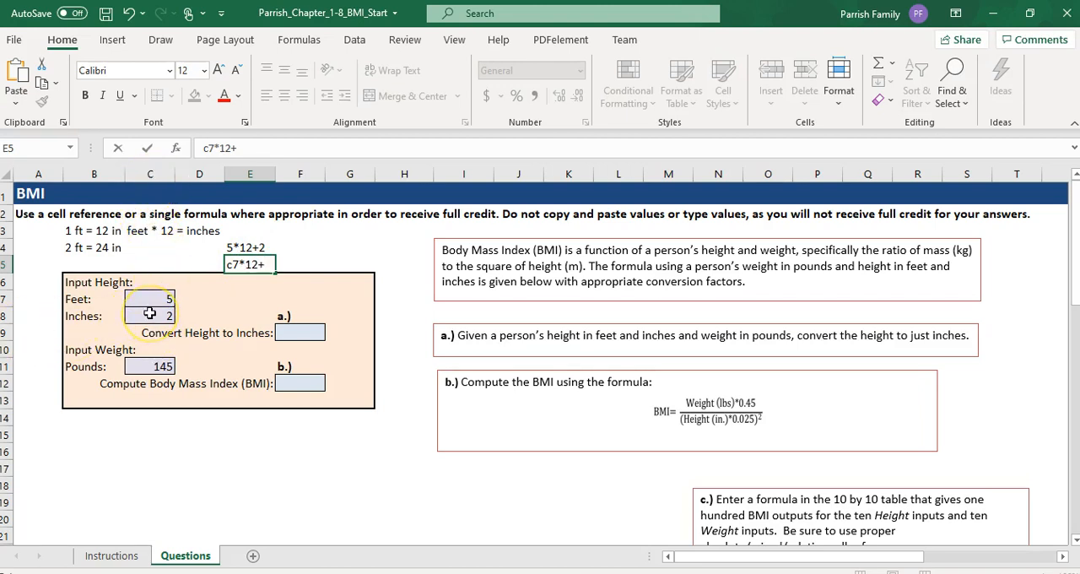
pyautogui.write('8')
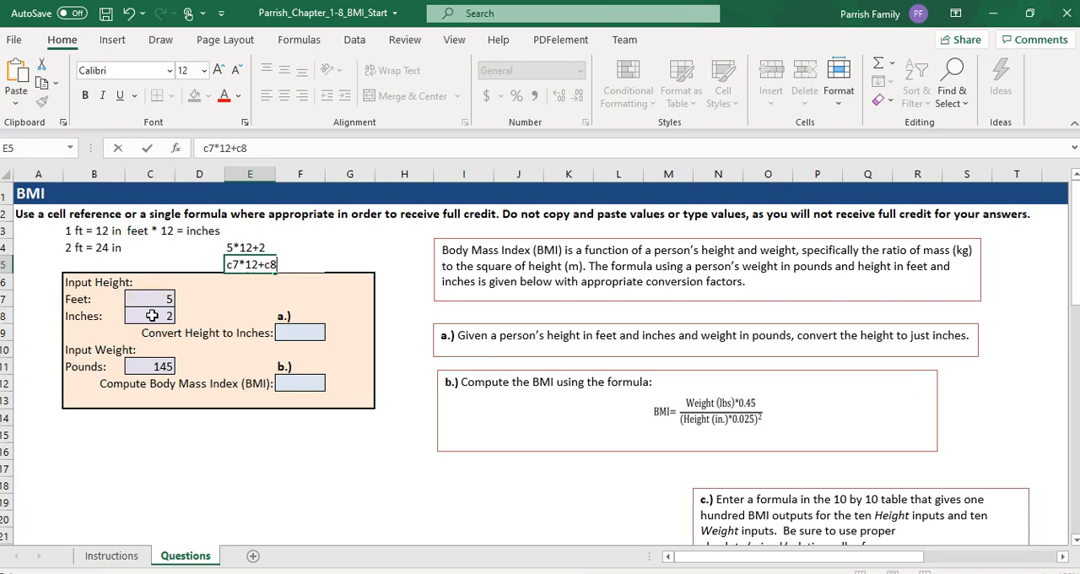
pyautogui.click(302, 332)
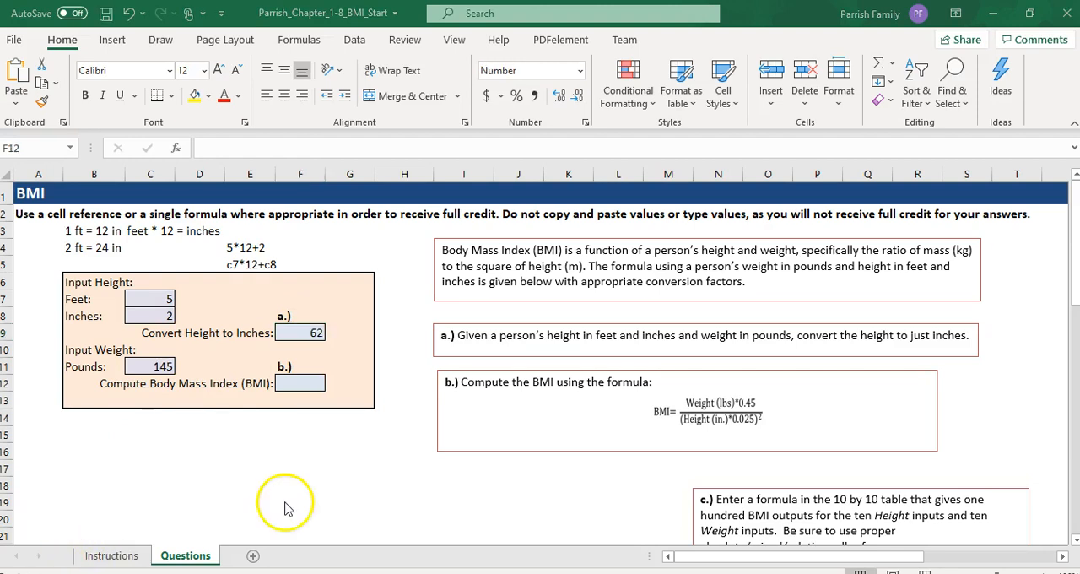
# Step: Check the Instructions sheet for the BMI task and write (weight*.45)/(height*.025)^2 as a text note in cell F15 of Questions
pyautogui.click(109, 555)
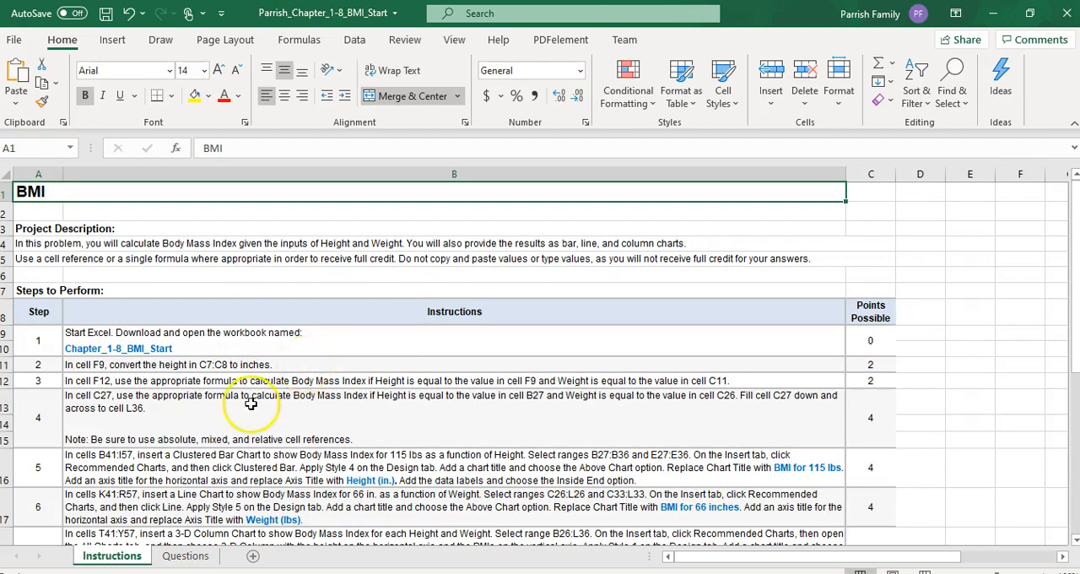
pyautogui.click(179, 558)
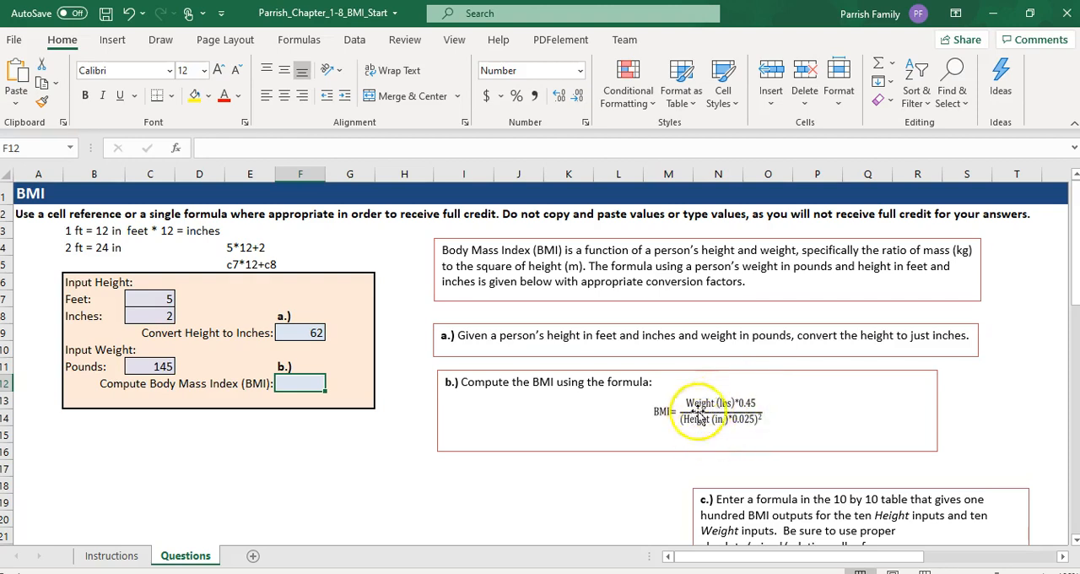
pyautogui.click(284, 432)
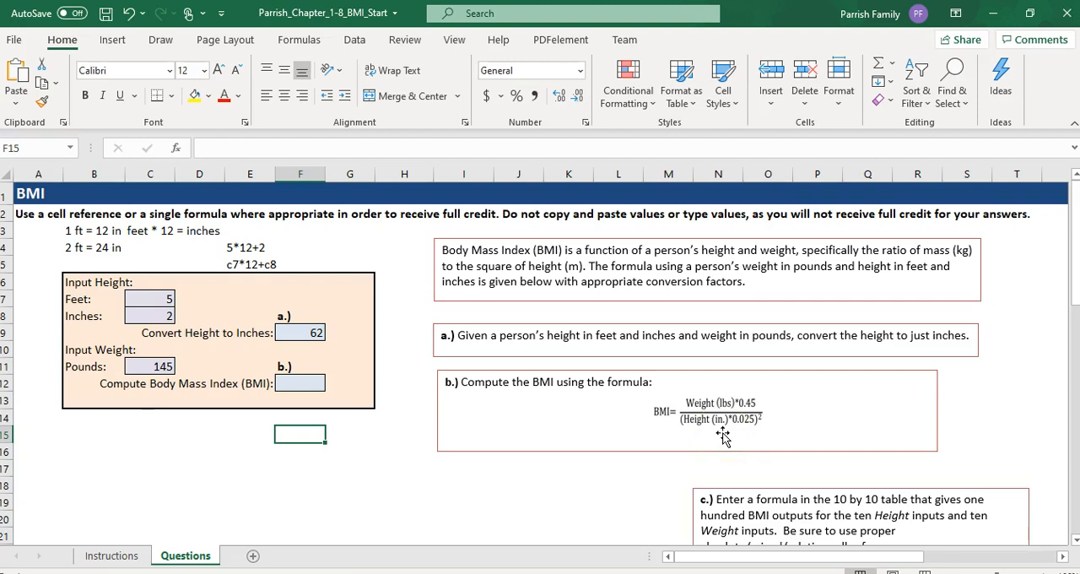
pyautogui.write('(weight')
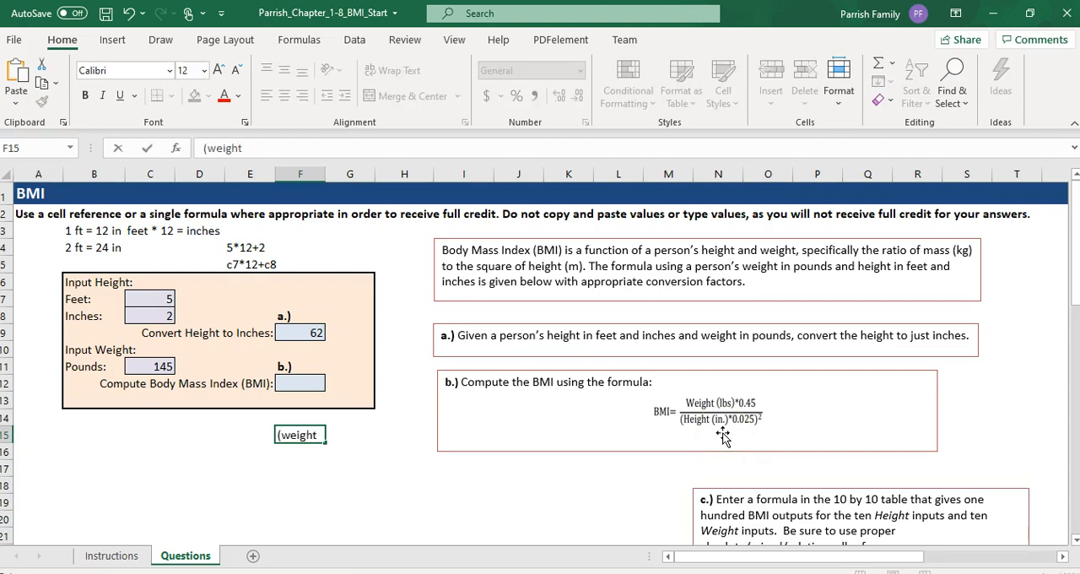
pyautogui.write('*.45)')
pyautogui.write('(height*.025)^2')
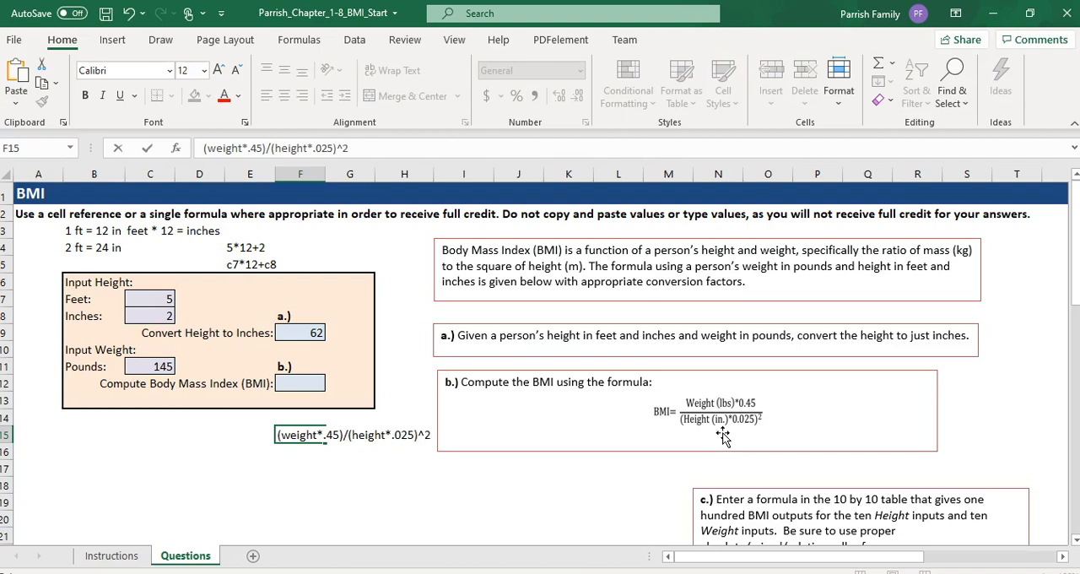
pyautogui.click(311, 457)
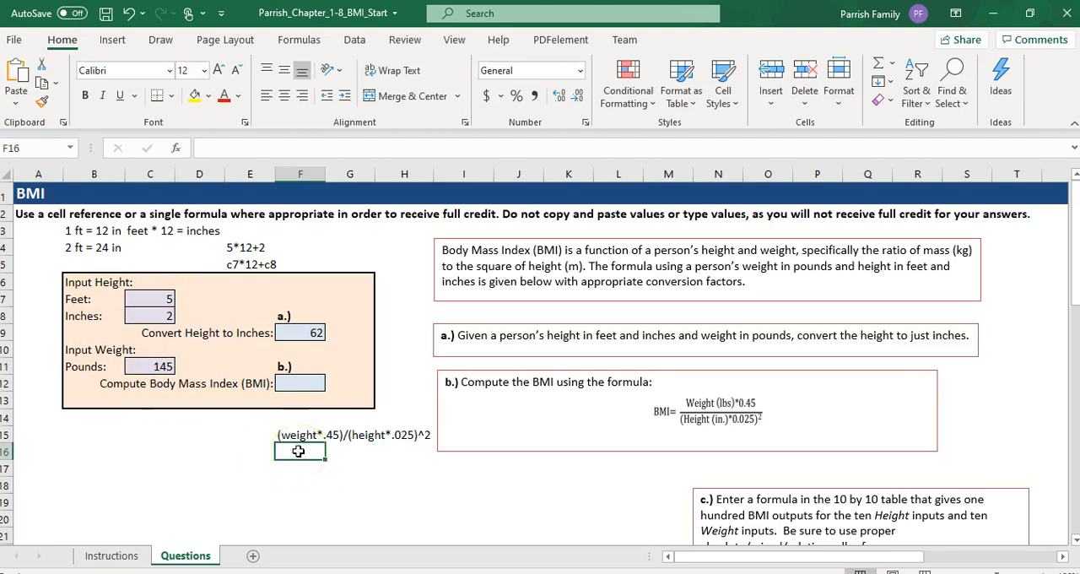
# Step: Write (c11*.45)/(f9*.025)^2 as a text note in cell F16 and compute the BMI in cell F12
pyautogui.click(158, 368)
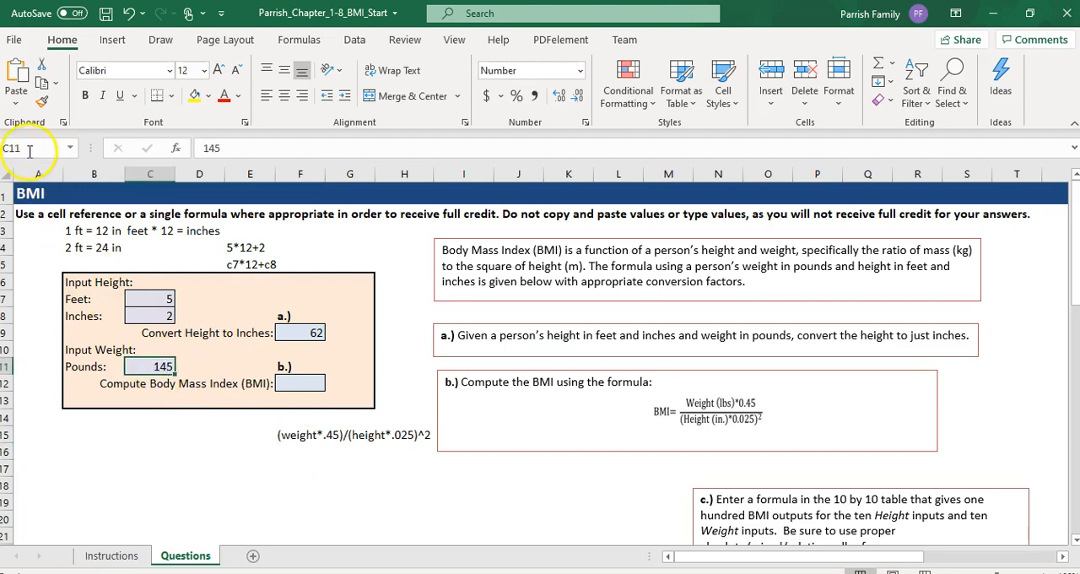
pyautogui.click(299, 454)
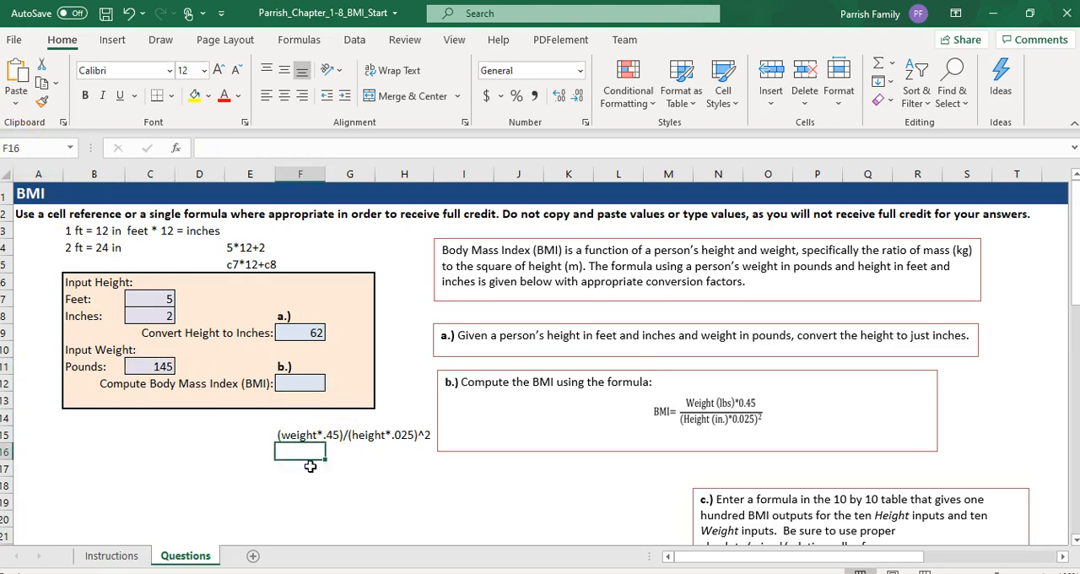
pyautogui.write('(c11')
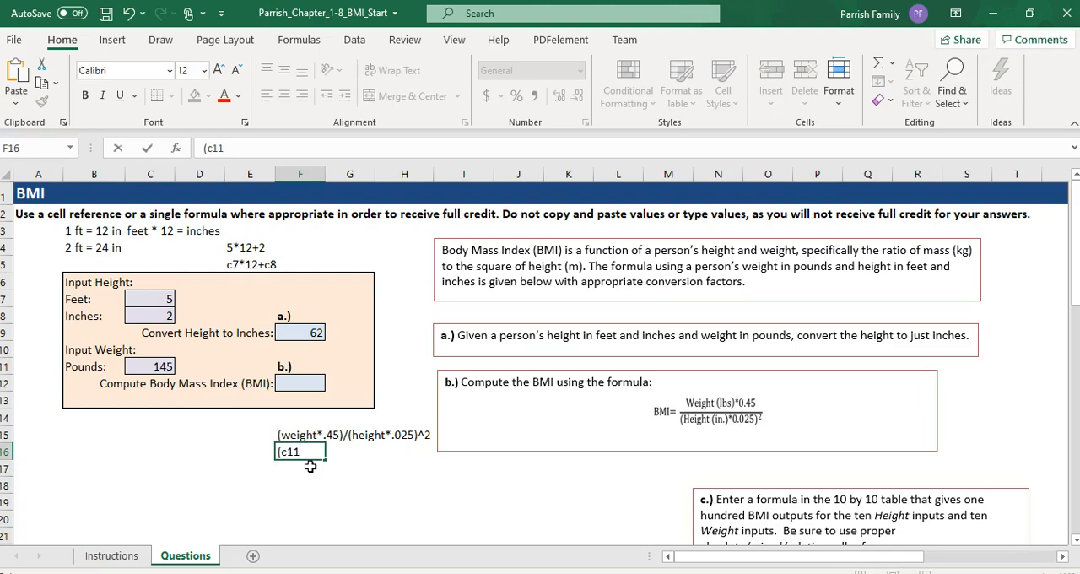
pyautogui.write('*.45)/(f9*.025)^2')
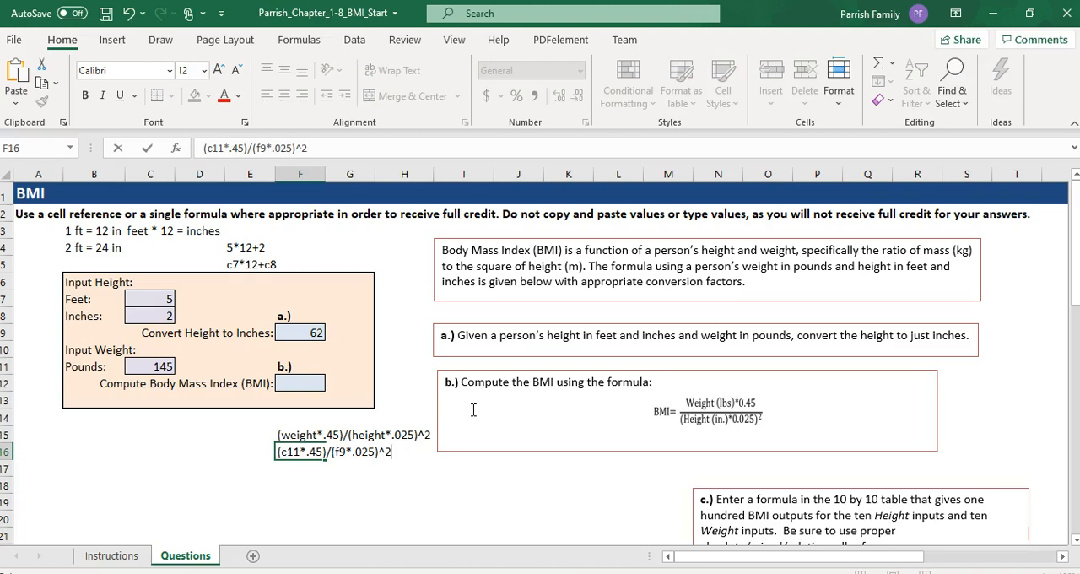
pyautogui.press('Return')
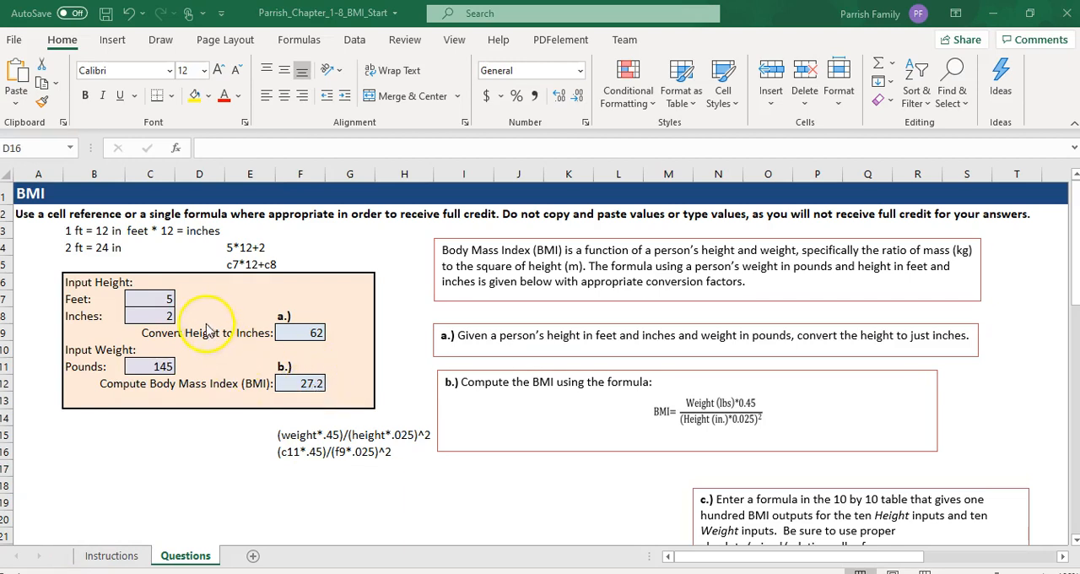
# Step: Review the table task on the Instructions sheet and copy the weight/height formula note from F15 to D21 on Questions
pyautogui.click(125, 560)
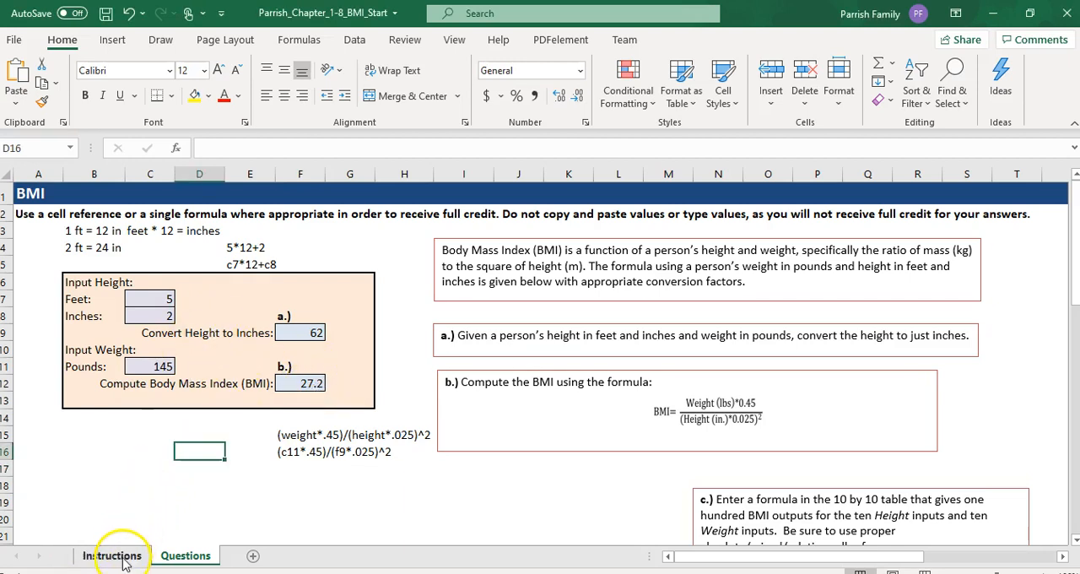
pyautogui.click(118, 556)
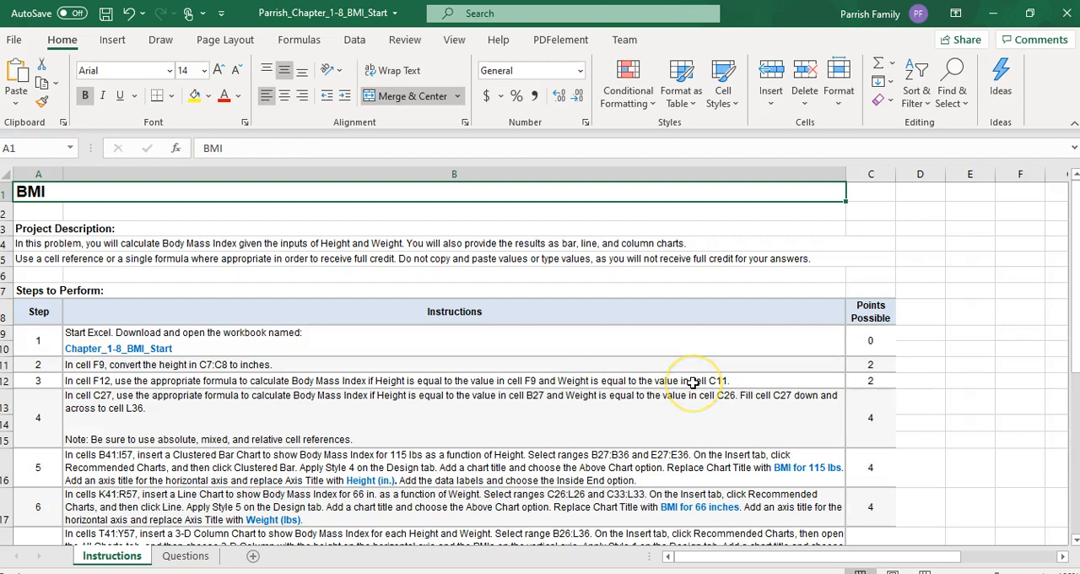
pyautogui.click(184, 556)
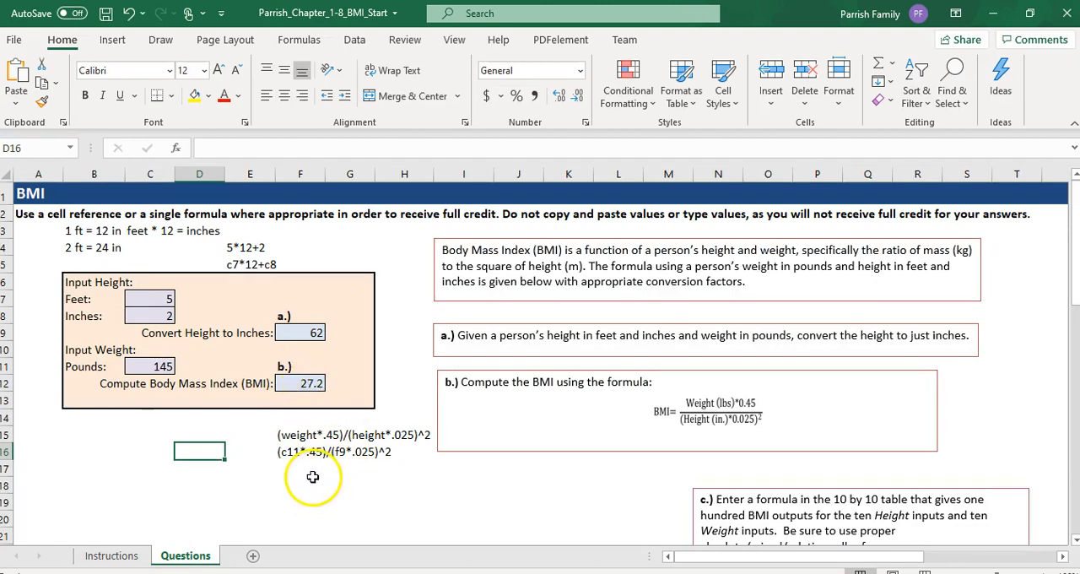
pyautogui.click(290, 435)
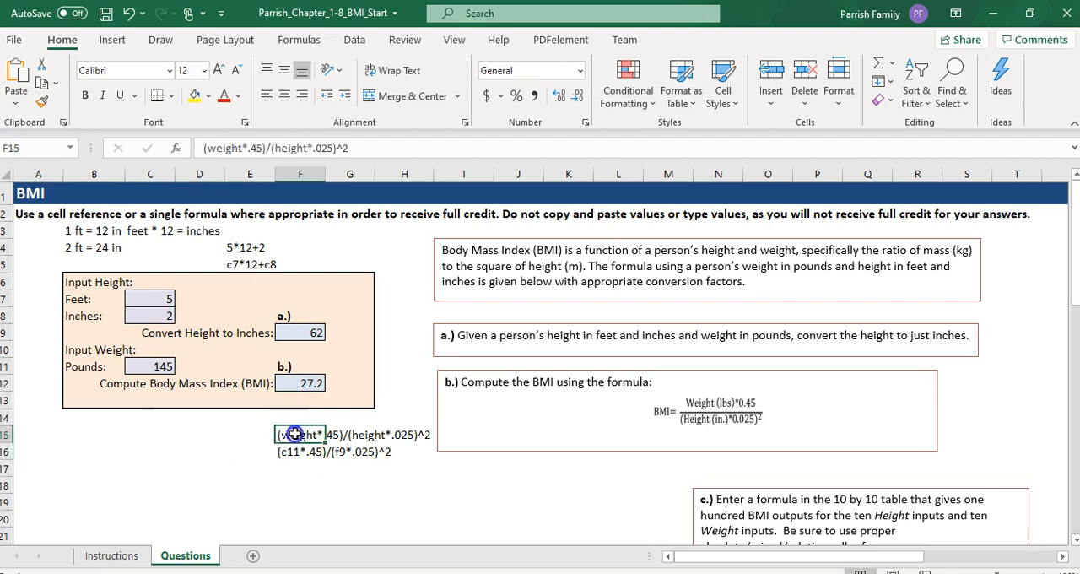
pyautogui.hotkey('ctrl', 'c')
pyautogui.scroll(-3, 282, 454)
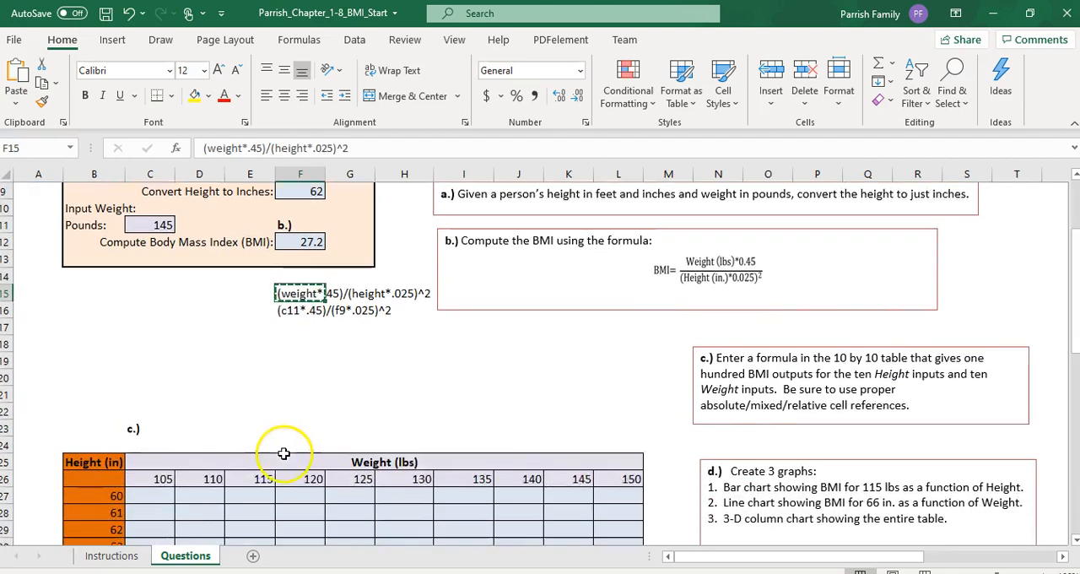
pyautogui.click(193, 384)
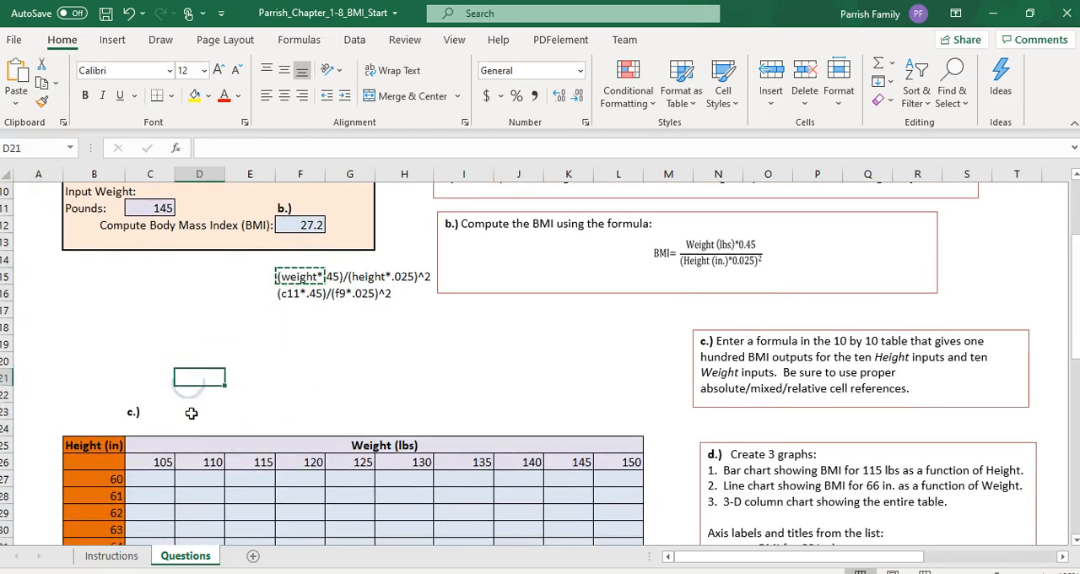
pyautogui.hotkey('ctrl', 'v')
# Step: Highlight cell C27, the first cell of the height and weight table, with a yellow fill
pyautogui.scroll(-2, 217, 452)
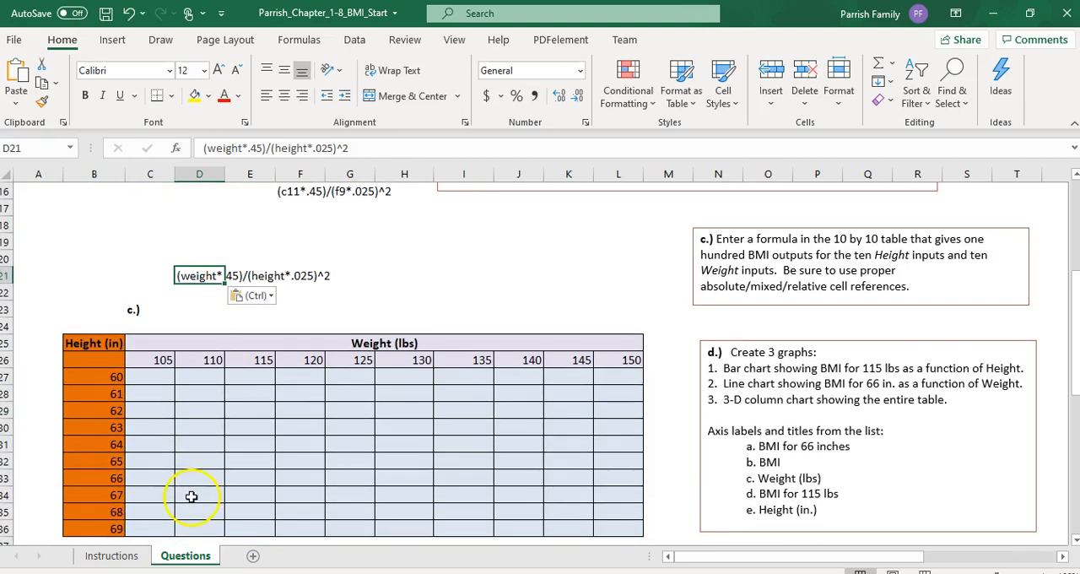
pyautogui.click(149, 379)
pyautogui.click(194, 99)
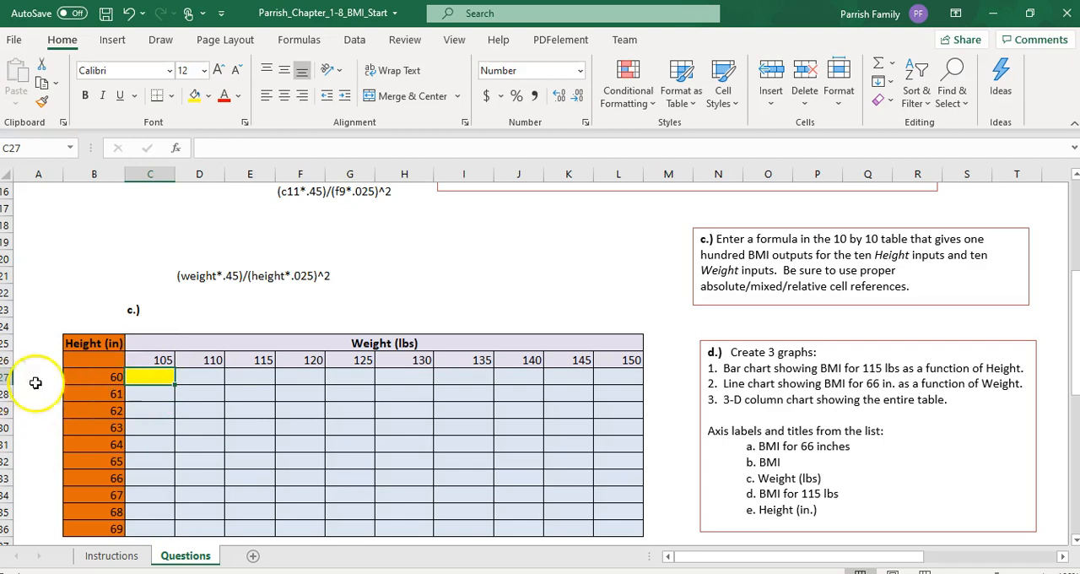
# Step: Write (c26*.45)/(B27*.025)^2 as a text note in cell D22 and compute the matching BMI in cell C27
pyautogui.click(186, 295)
pyautogui.write('(c26*.45)/(B27*.025)^')
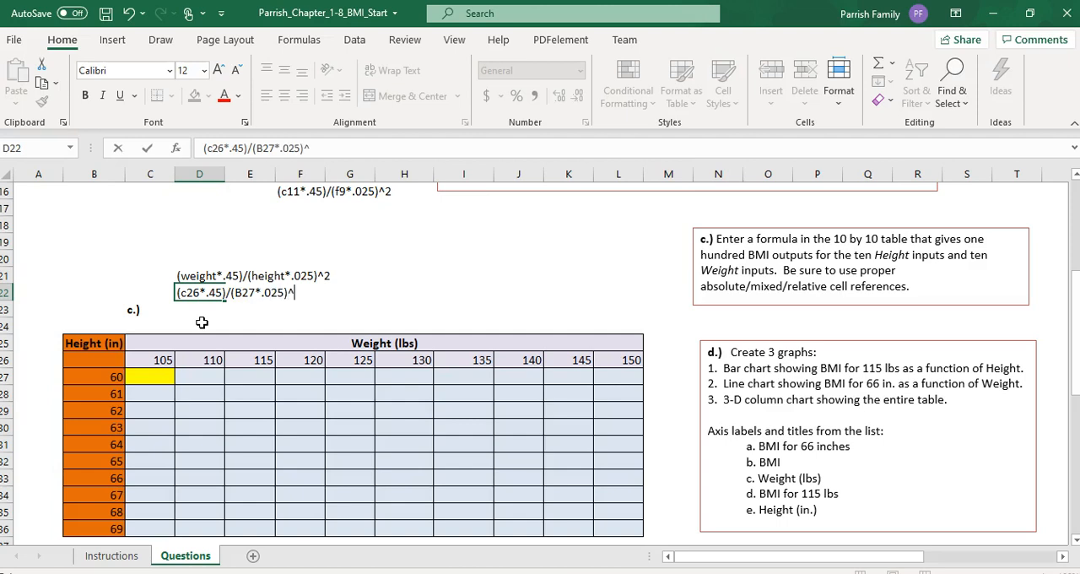
pyautogui.press('Return')
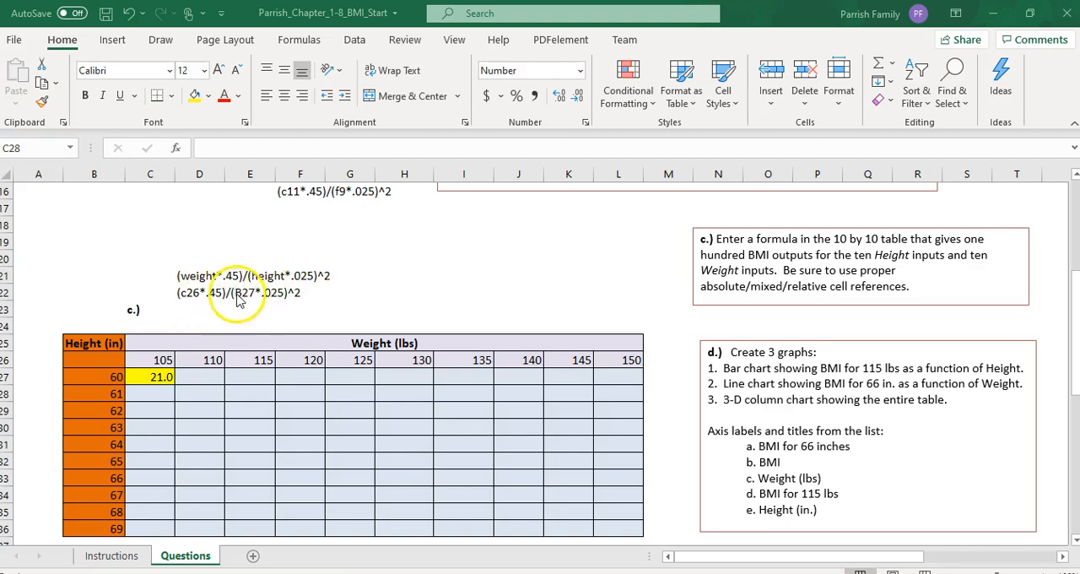
# Step: Highlight cell C28 in yellow and write (c26*.45)/(b28*.025)^2 as a text note in cell D23
pyautogui.click(163, 395)
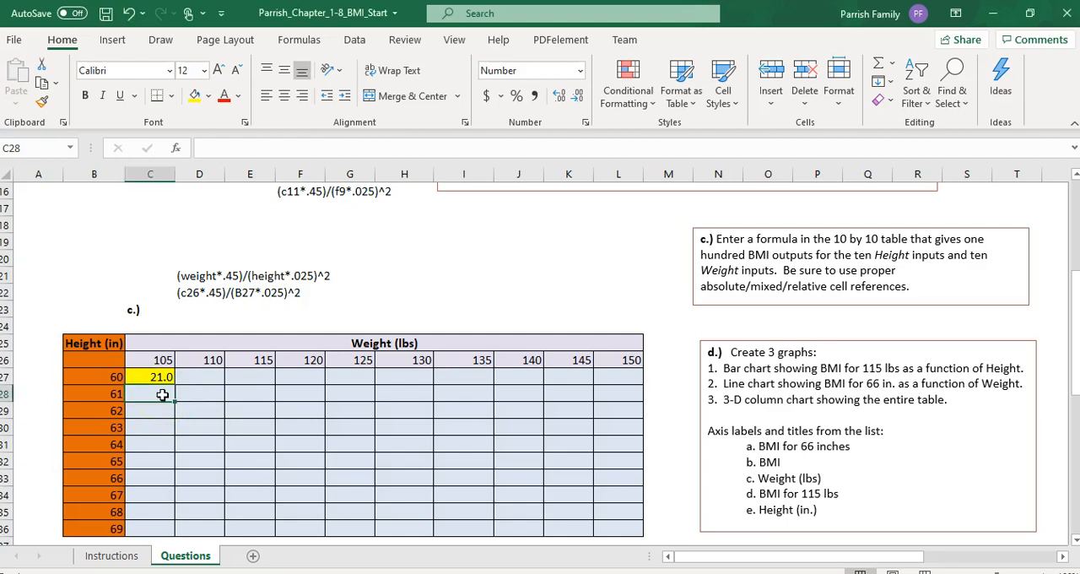
pyautogui.click(195, 95)
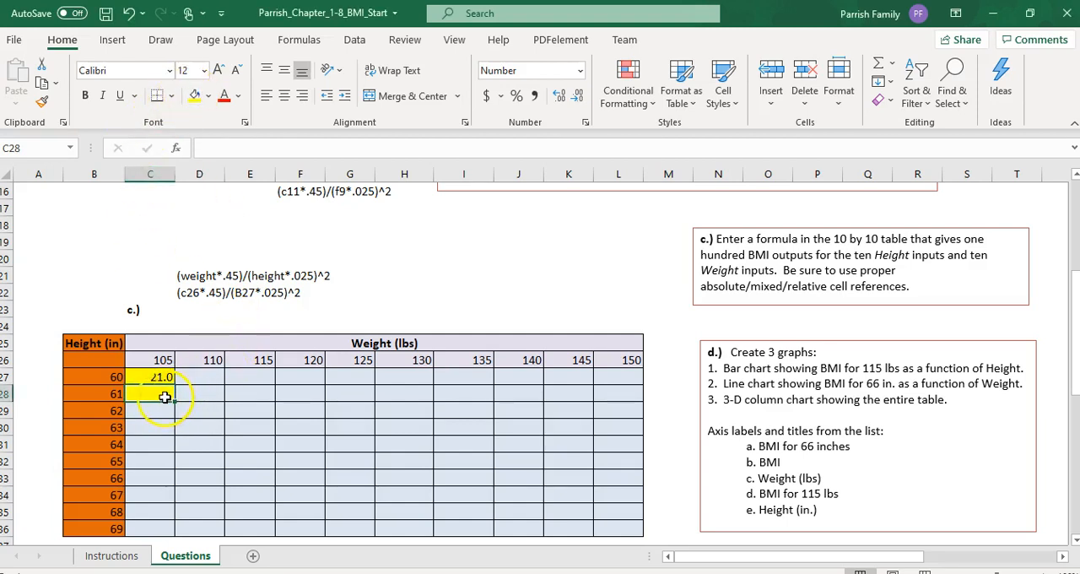
pyautogui.click(184, 314)
pyautogui.doubleClick(184, 314)
pyautogui.click(185, 314)
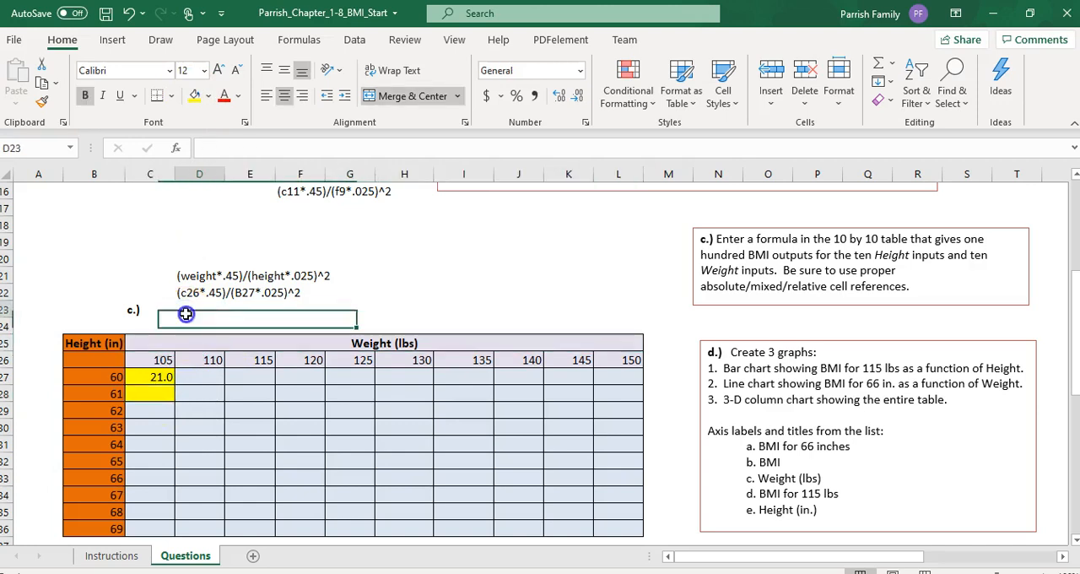
pyautogui.write('(')
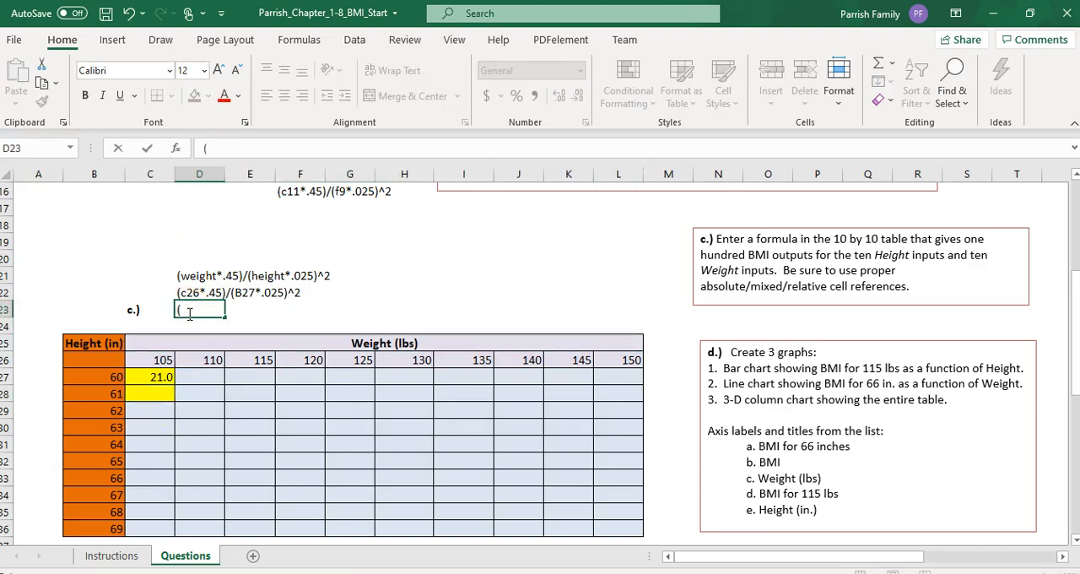
pyautogui.write('c26*.45)/(B27*.025)^2')
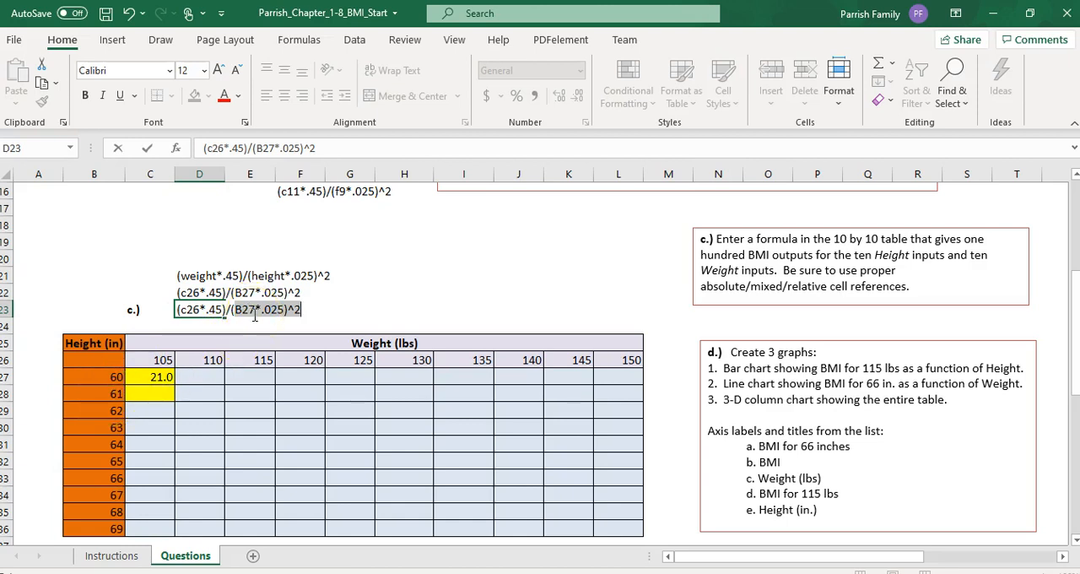
pyautogui.write('b28')
pyautogui.press('Return')
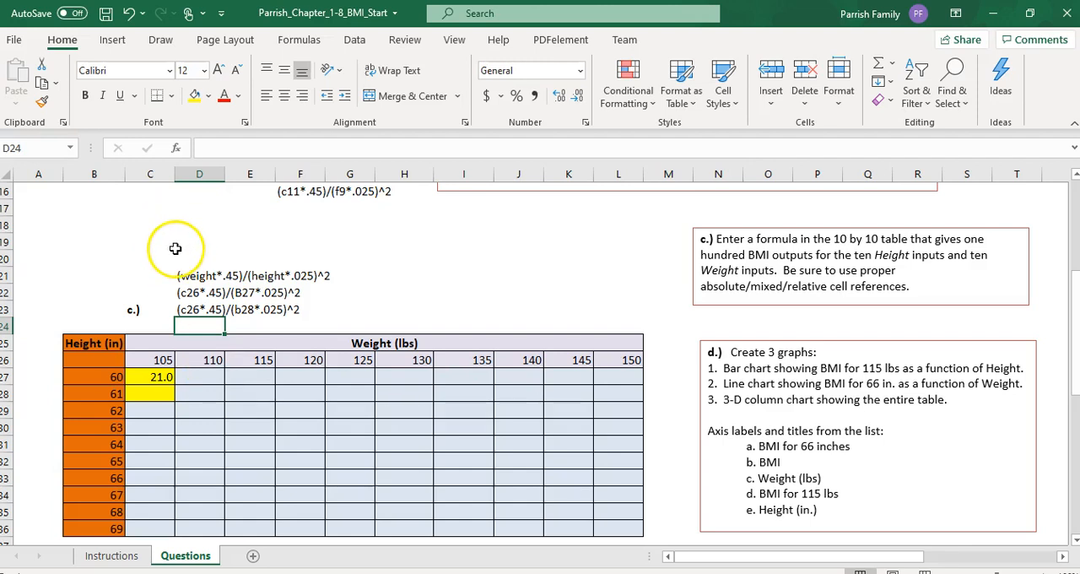
# Step: Show the sheet's formulas instead of values and autofit the widths of columns C and D
pyautogui.hotkey('ctrl', '`')
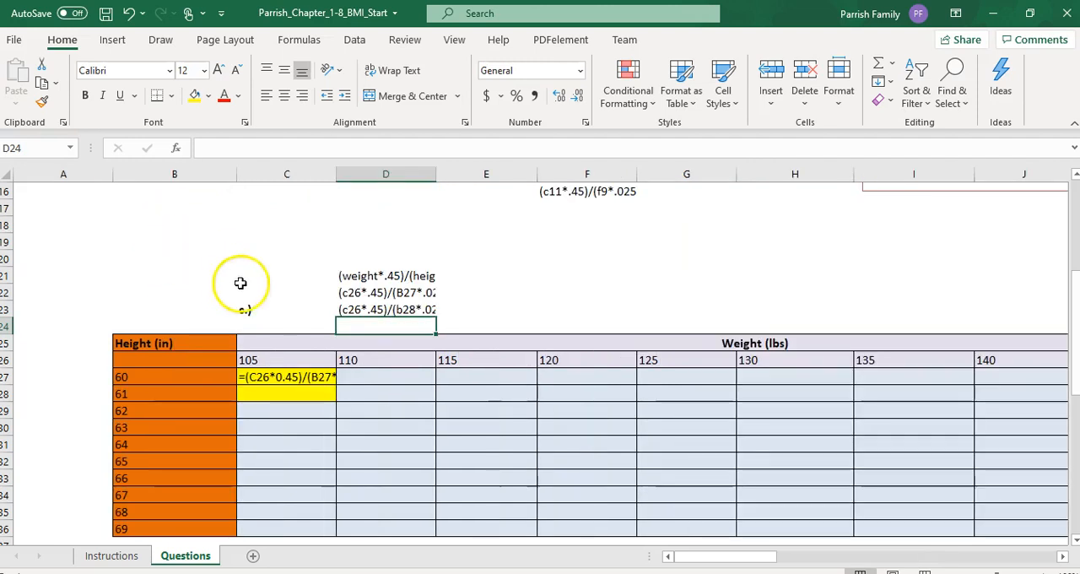
pyautogui.doubleClick(337, 173)
pyautogui.moveTo(493, 177); pyautogui.dragTo(493, 176)
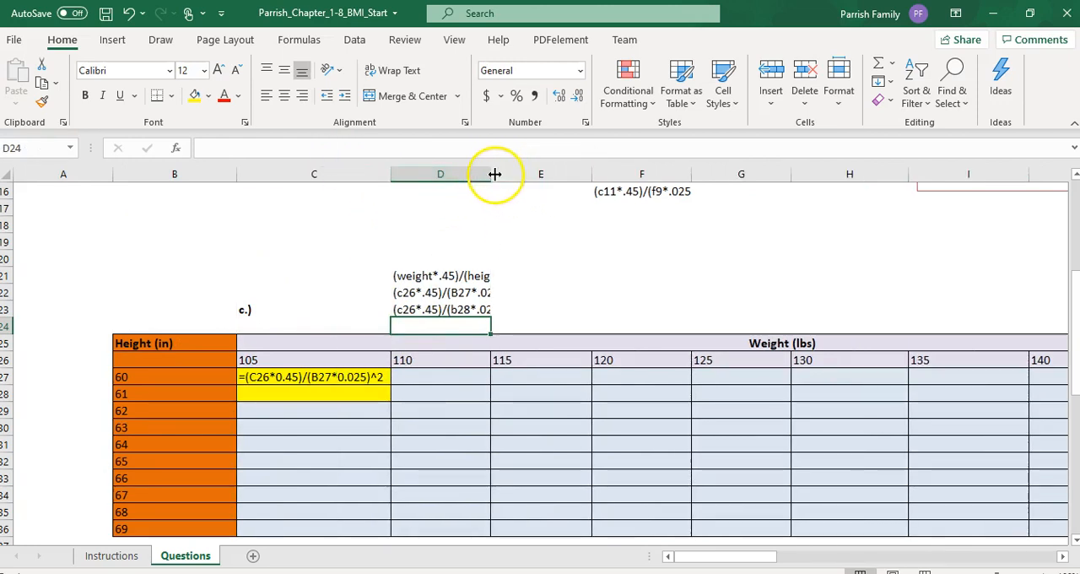
pyautogui.doubleClick(491, 173)
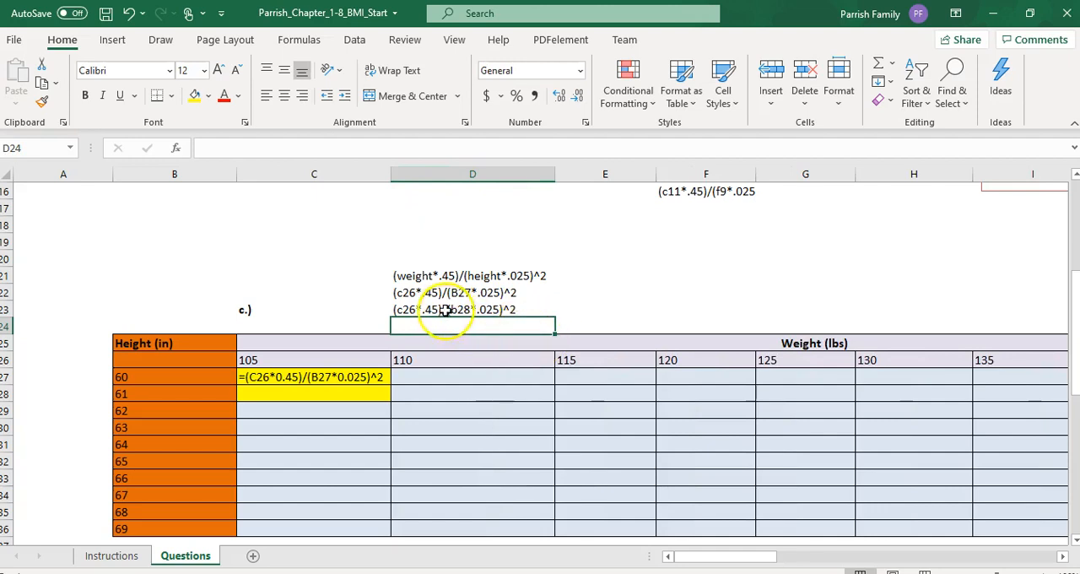
# Step: Fill the relative BMI formula from C27 down to C30
pyautogui.doubleClick(374, 377)
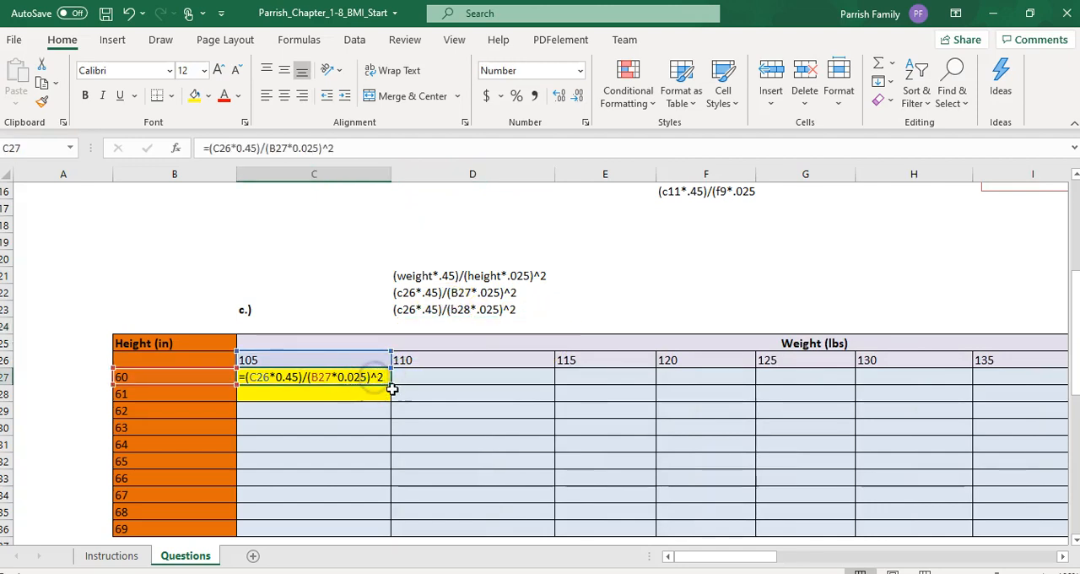
pyautogui.moveTo(392, 388); pyautogui.dragTo(391, 427)
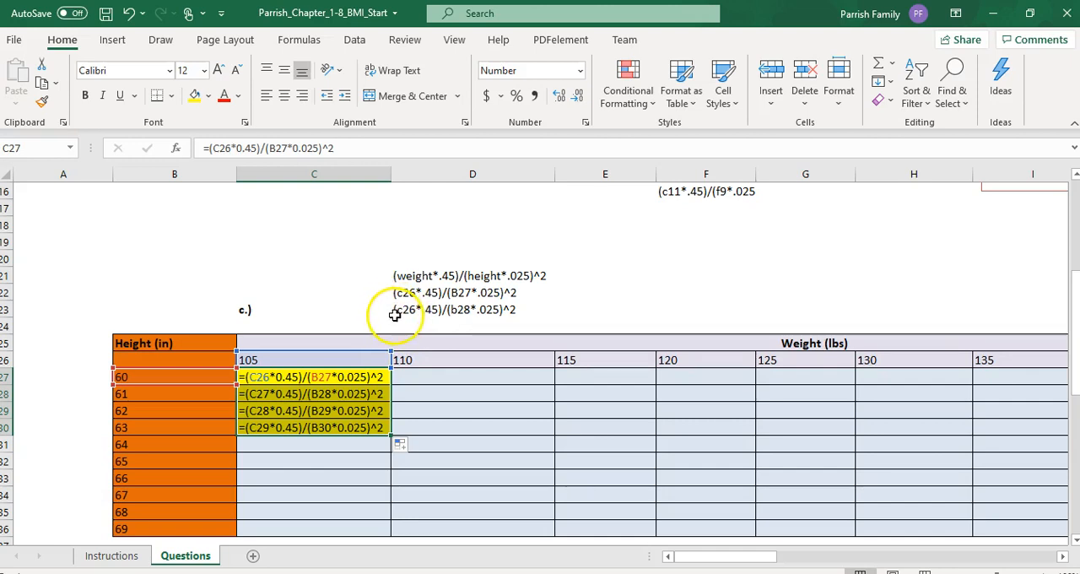
# Step: Lock the row of the weight reference as C$26 in the C27 formula and in the text note in D22
pyautogui.click(259, 380)
pyautogui.doubleClick(259, 380)
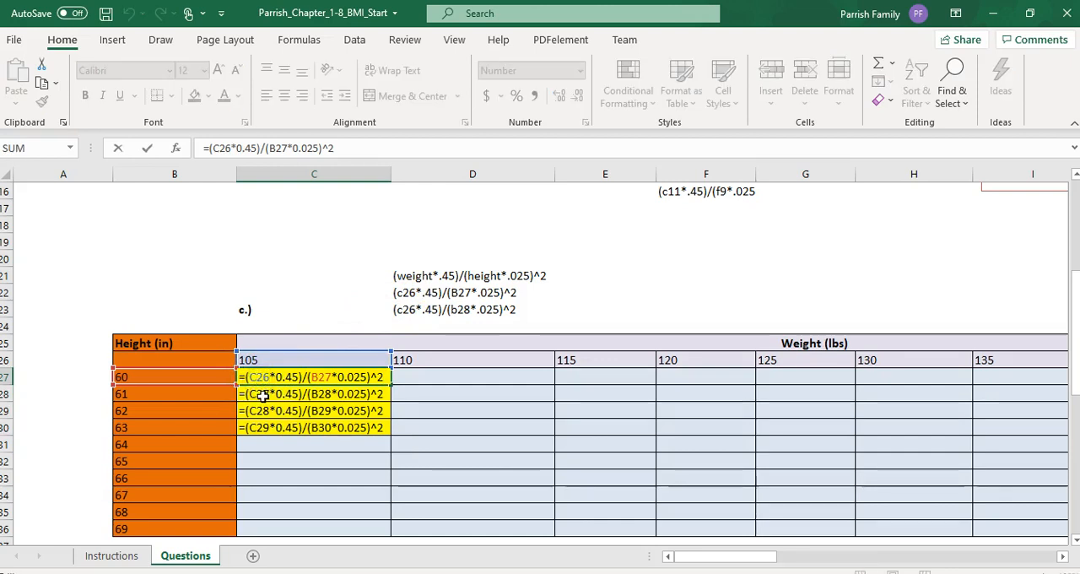
pyautogui.write('$')
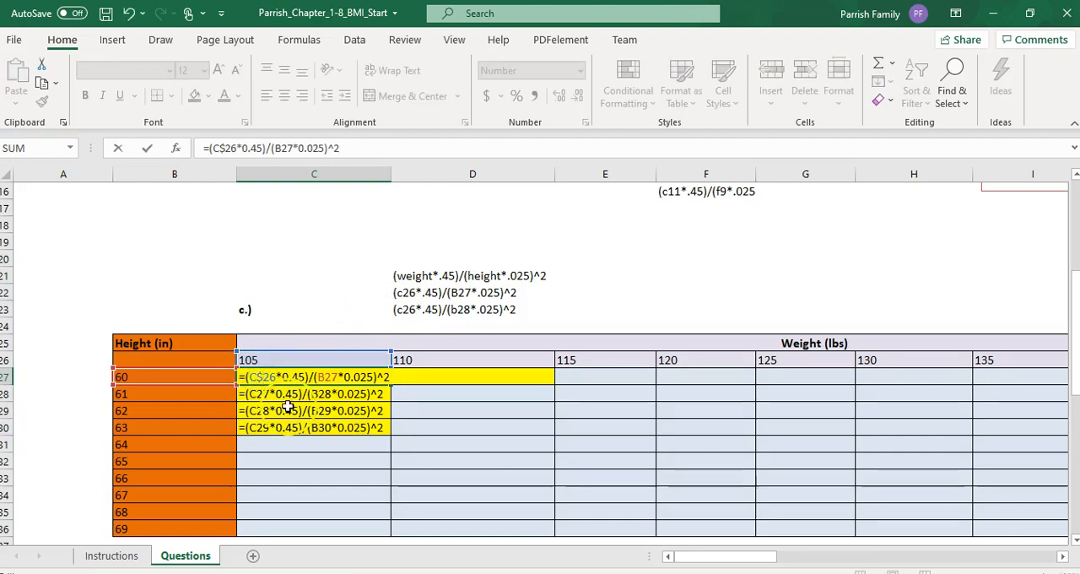
pyautogui.click(405, 294)
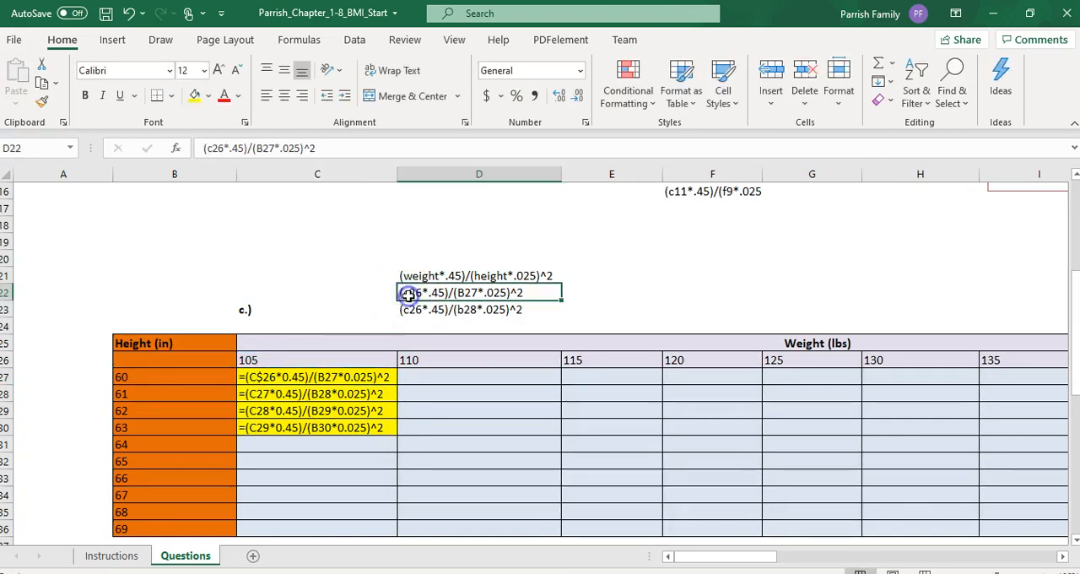
pyautogui.doubleClick(408, 294)
pyautogui.write('$')
pyautogui.click(570, 313)
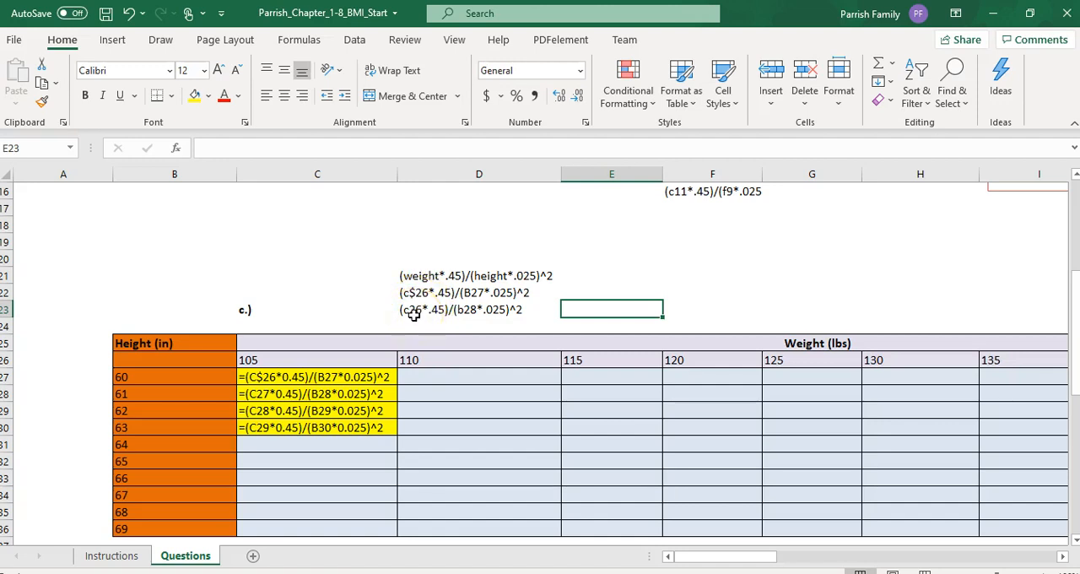
# Step: Fill the C27 formula with the row-locked weight reference down to C30
pyautogui.click(377, 379)
pyautogui.moveTo(397, 385); pyautogui.dragTo(395, 434)
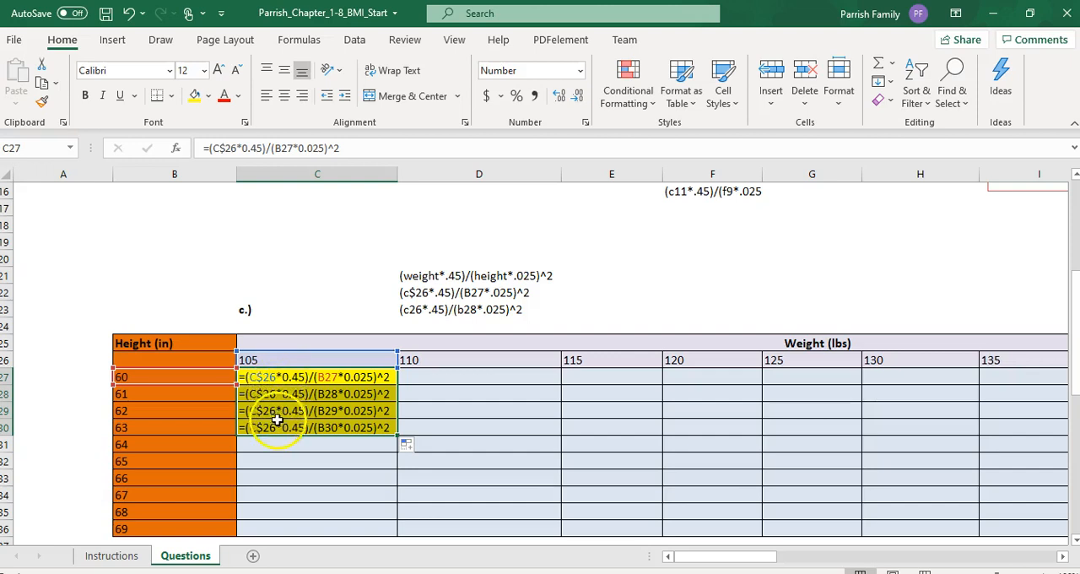
# Step: Highlight cell D27, the first table cell under 110 lbs, with a green fill
pyautogui.click(432, 372)
pyautogui.click(194, 95)
pyautogui.click(209, 96)
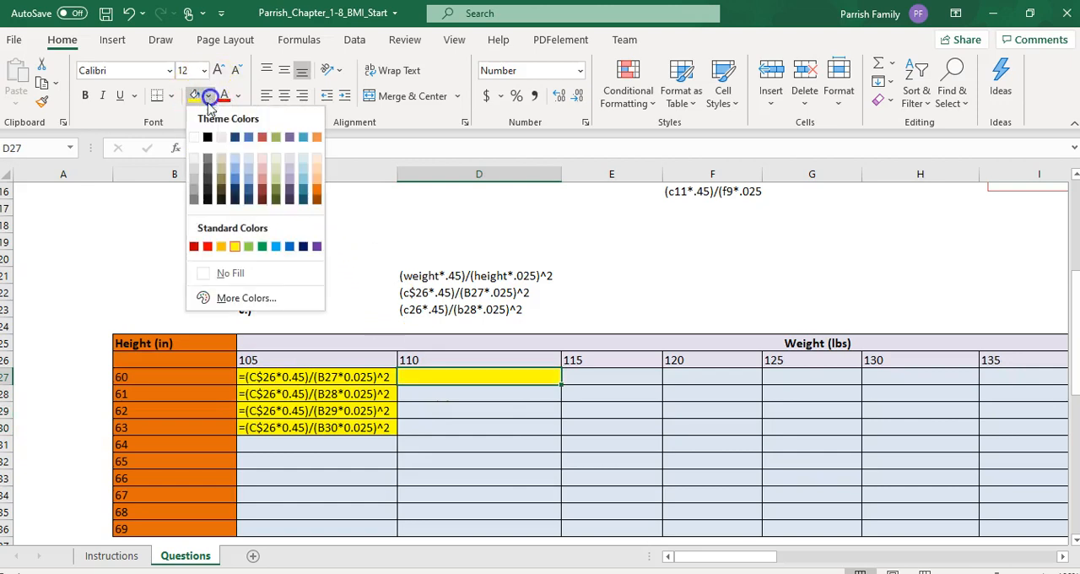
pyautogui.click(262, 246)
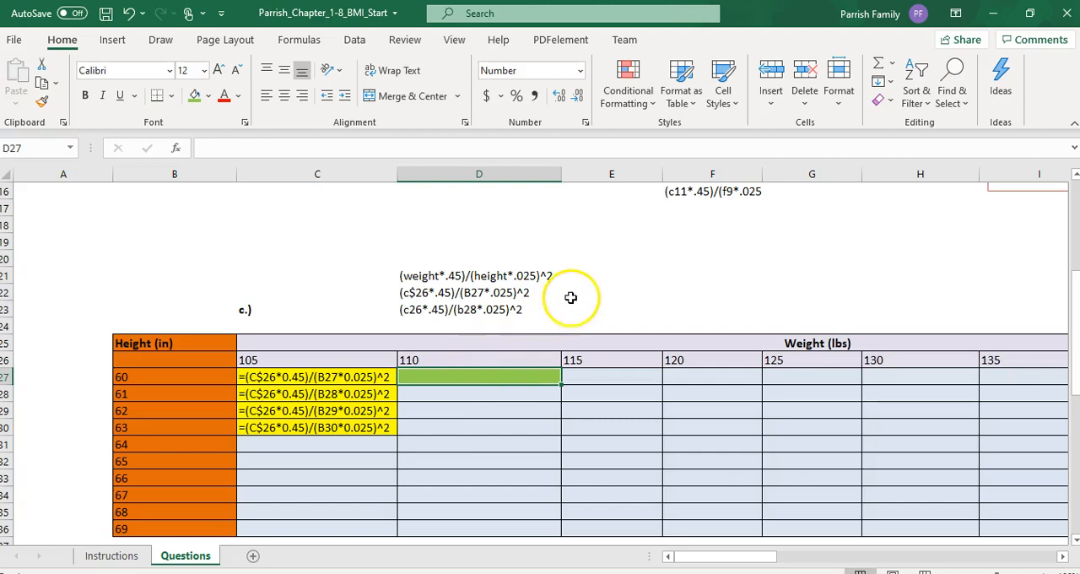
# Step: Highlight the formula notes in D22:D23 with a yellow fill
pyautogui.click(502, 289)
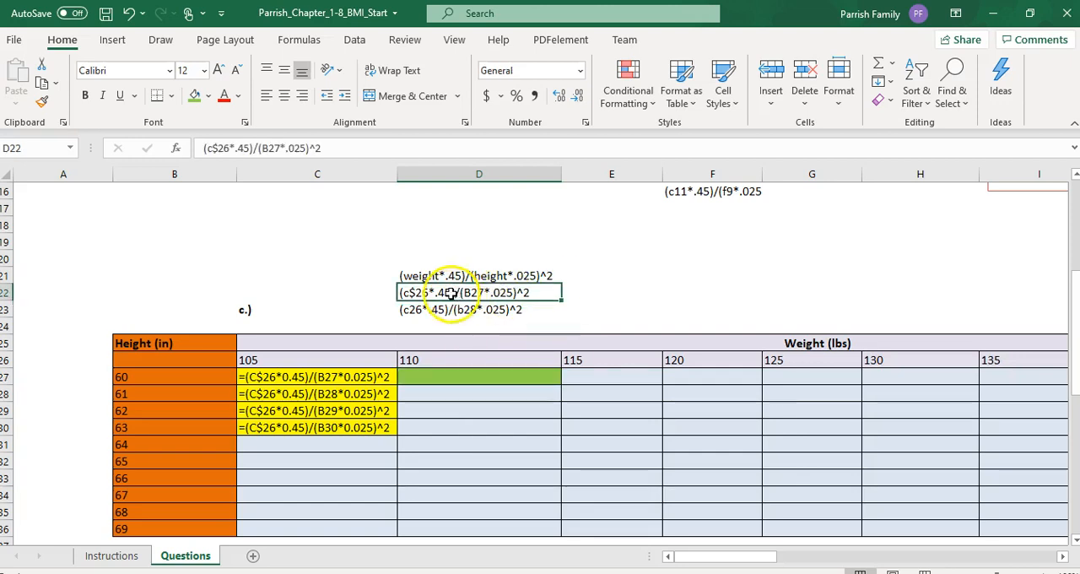
pyautogui.moveTo(458, 287); pyautogui.dragTo(451, 313)
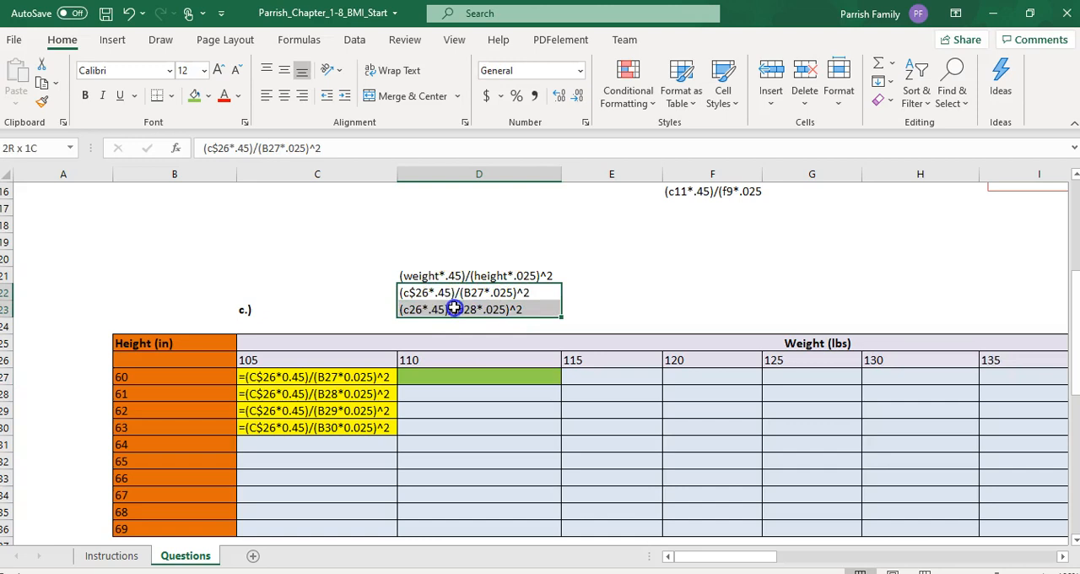
pyautogui.click(208, 95)
pyautogui.click(234, 245)
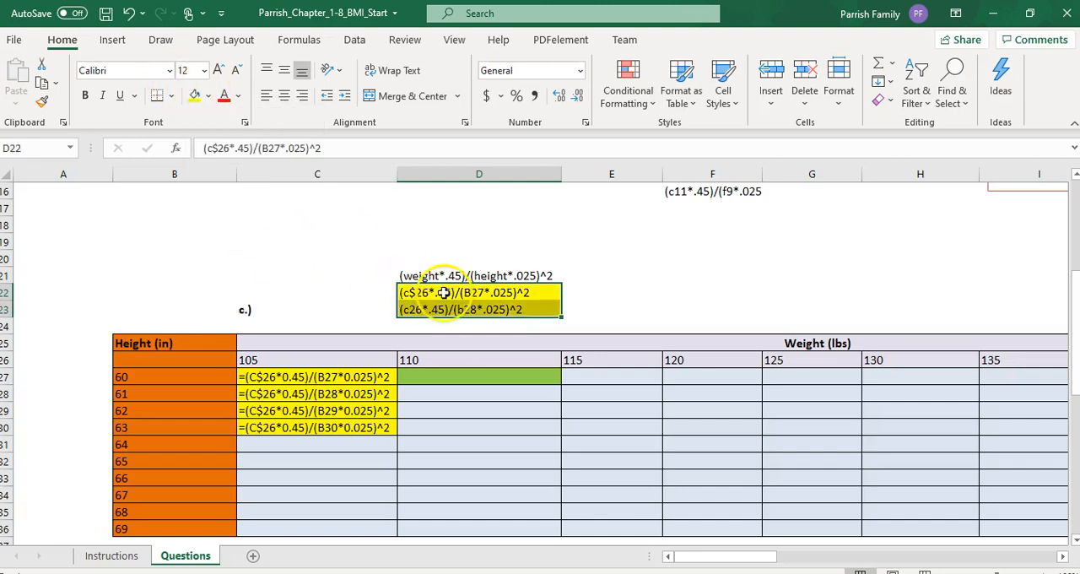
# Step: Give cell E22 a green fill and widen column E so a formula note fits
pyautogui.click(578, 290)
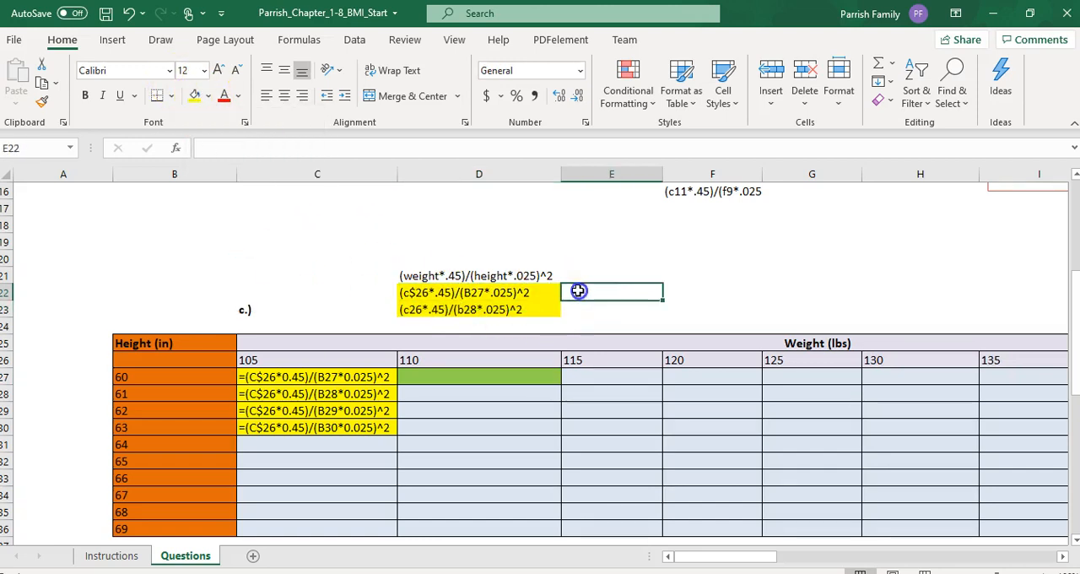
pyautogui.click(209, 95)
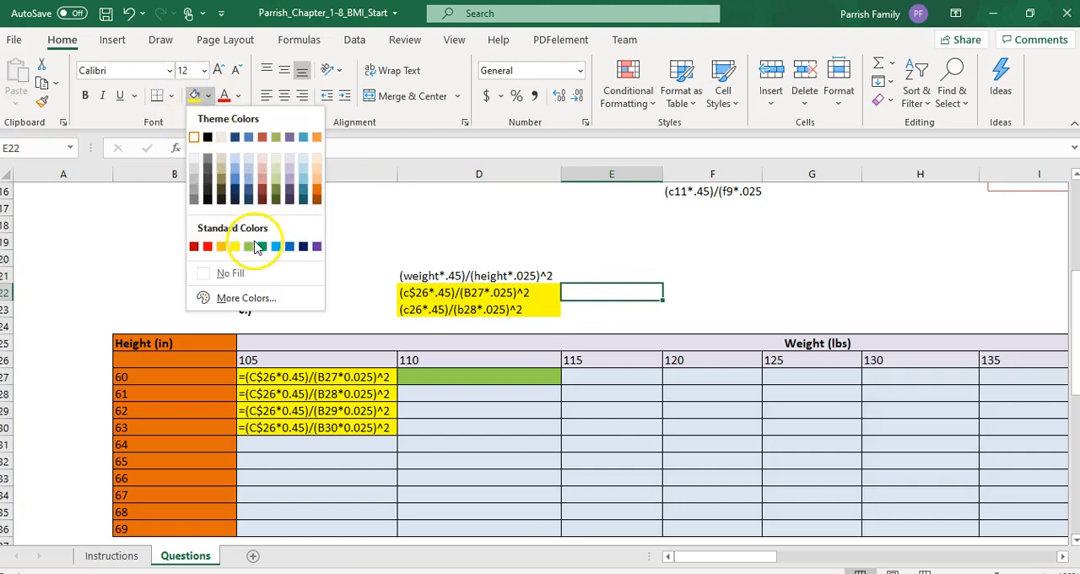
pyautogui.click(249, 245)
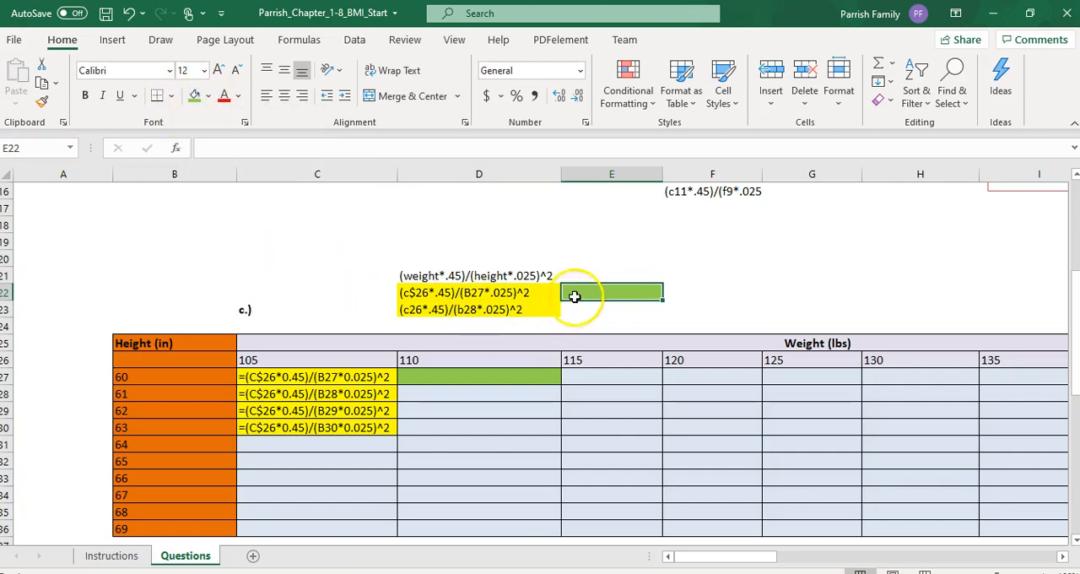
pyautogui.moveTo(664, 174); pyautogui.dragTo(746, 173)
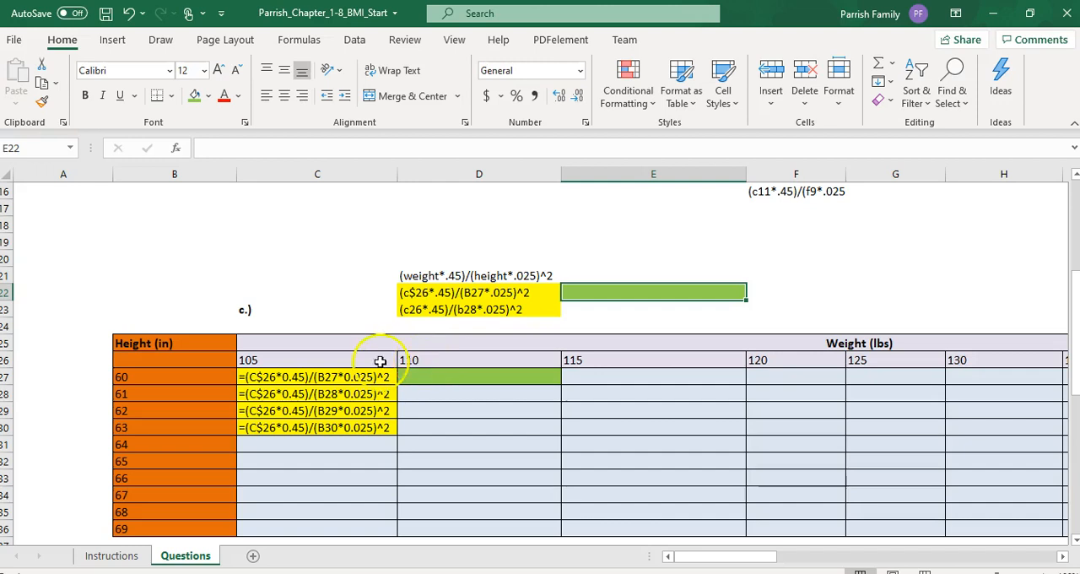
# Step: Write (D26*.45)/(B27*.025)^2 as a text note in cell E22
pyautogui.doubleClick(573, 290)
pyautogui.write('(D26')
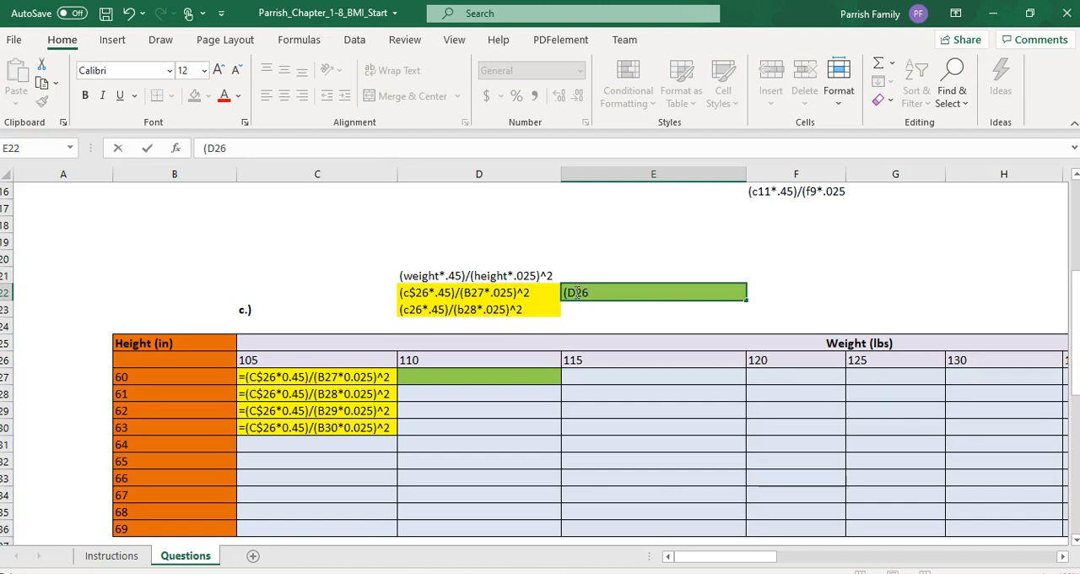
pyautogui.write('*.45)/(')
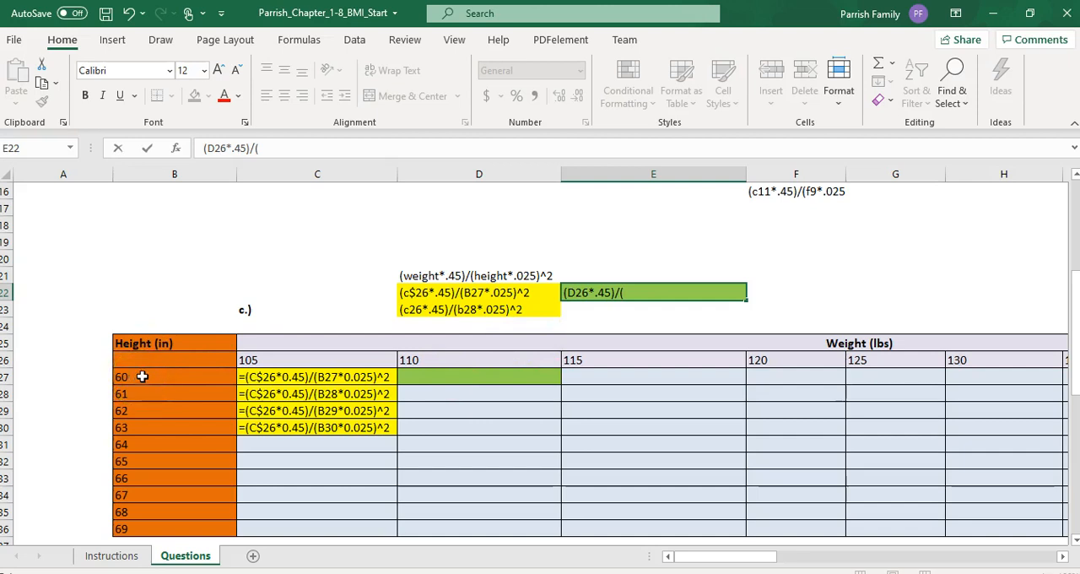
pyautogui.click(635, 296)
pyautogui.write('B27*')
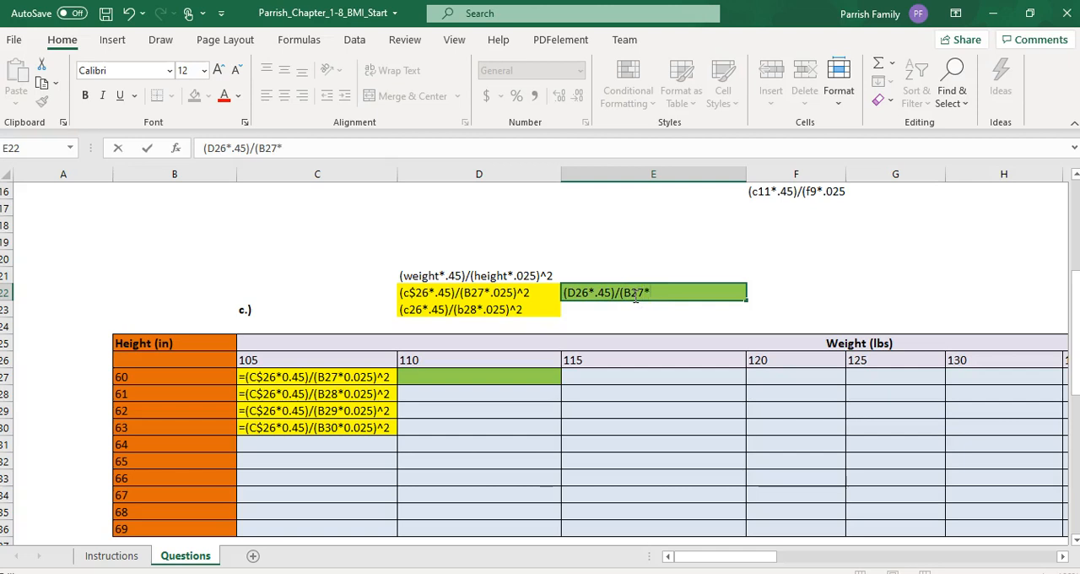
pyautogui.write('.025')
pyautogui.press('Return')
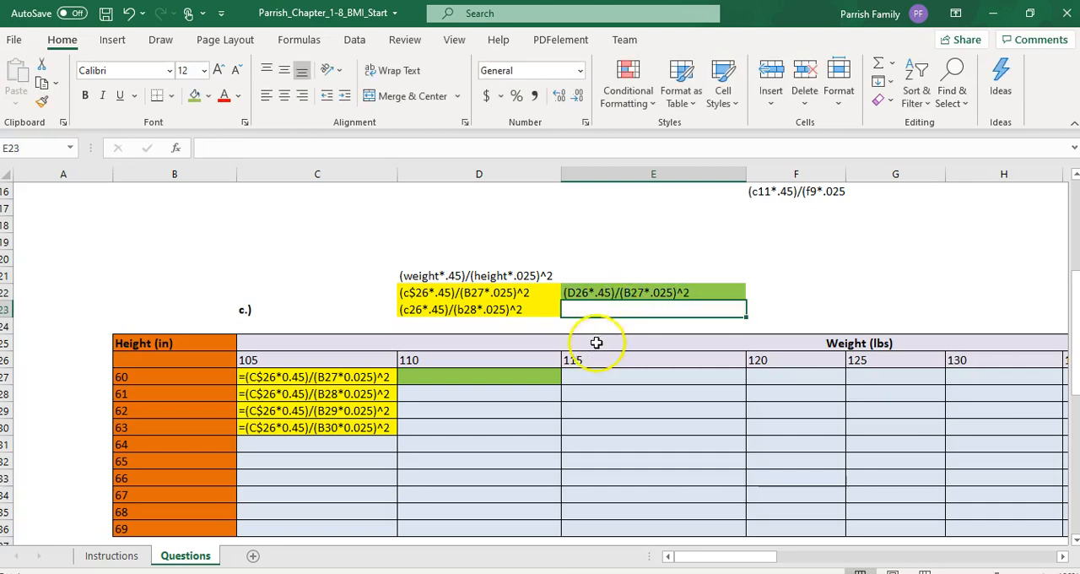
# Step: Fill the C27 formula across to D27 to see how its references shift
pyautogui.doubleClick(318, 377)
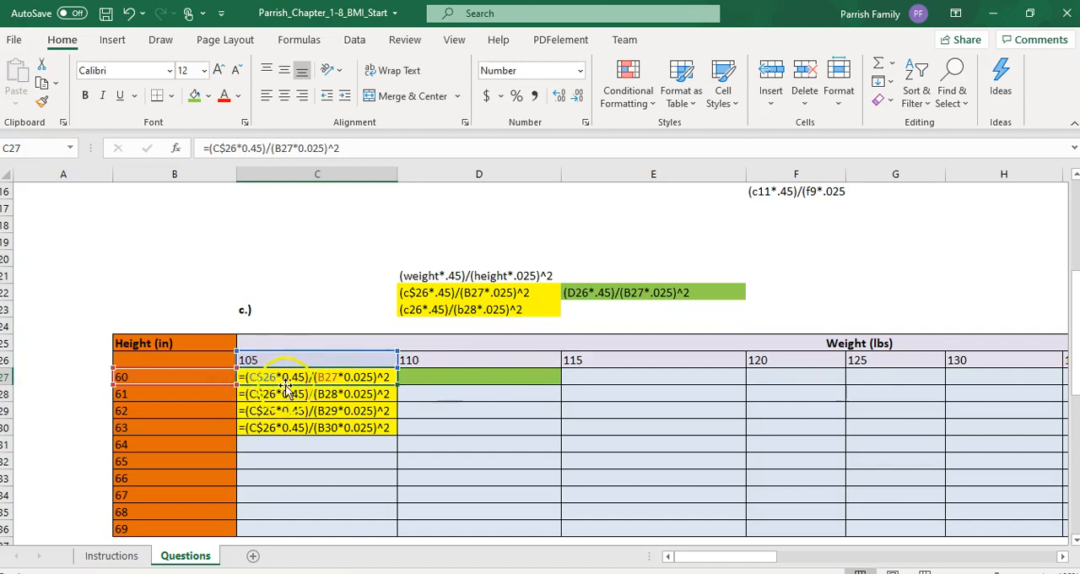
pyautogui.moveTo(396, 384); pyautogui.dragTo(528, 387)
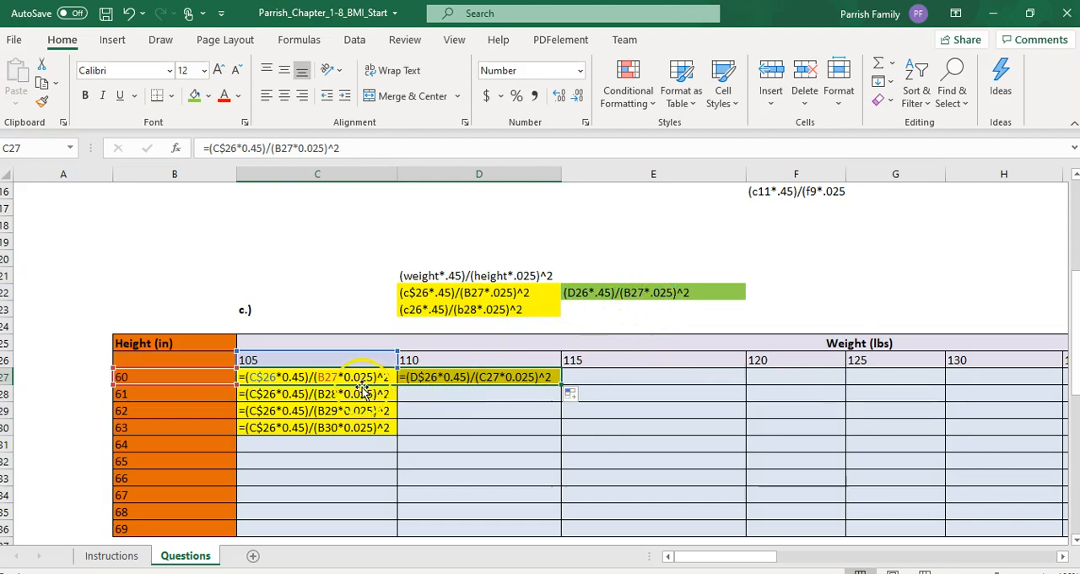
# Step: Lock the column of the height reference in C27 as $B27 and refill the formula across to D27
pyautogui.doubleClick(320, 377)
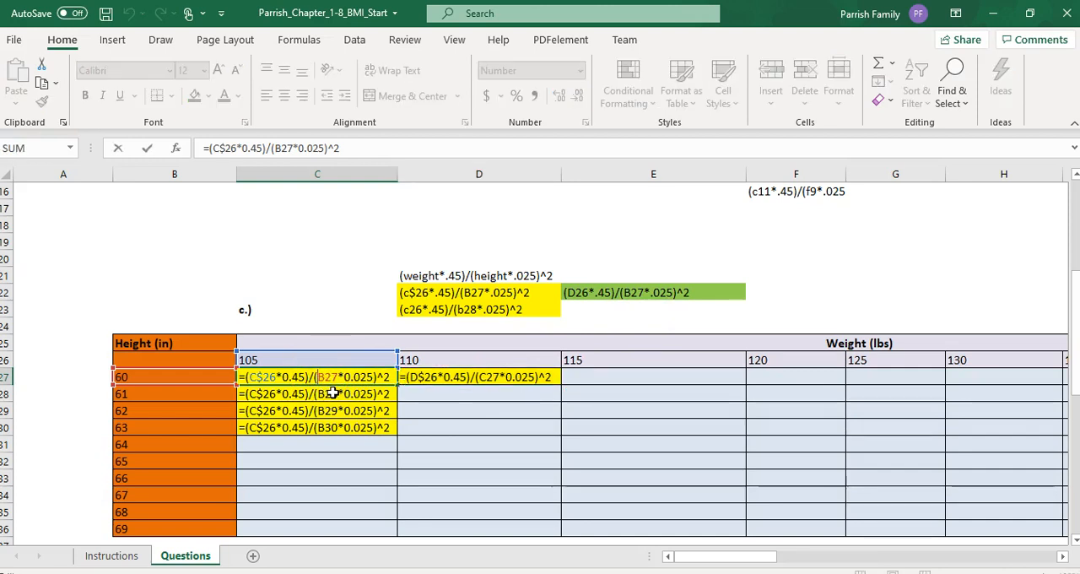
pyautogui.write('$')
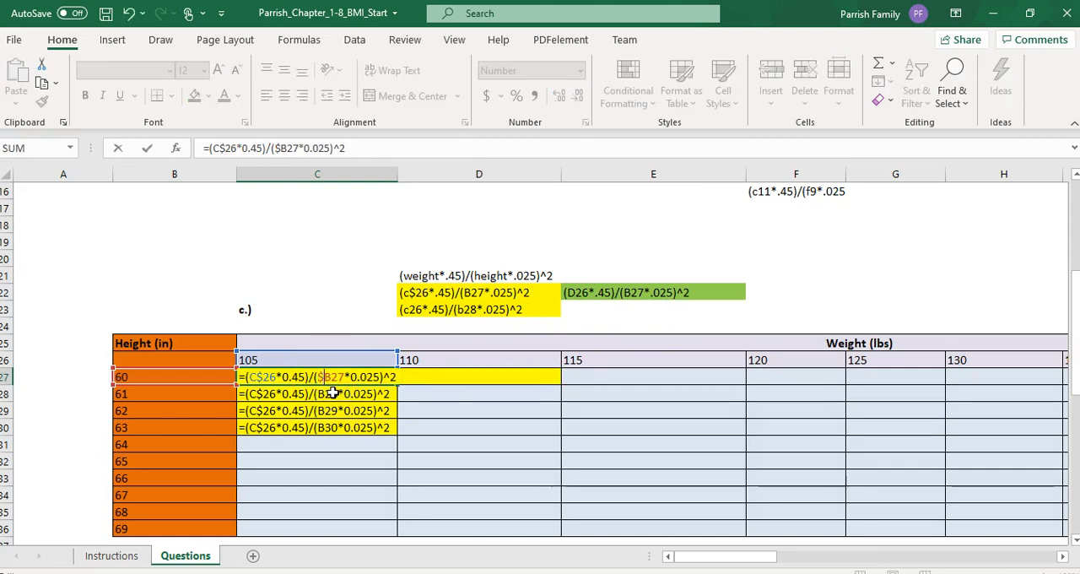
pyautogui.doubleClick(388, 400)
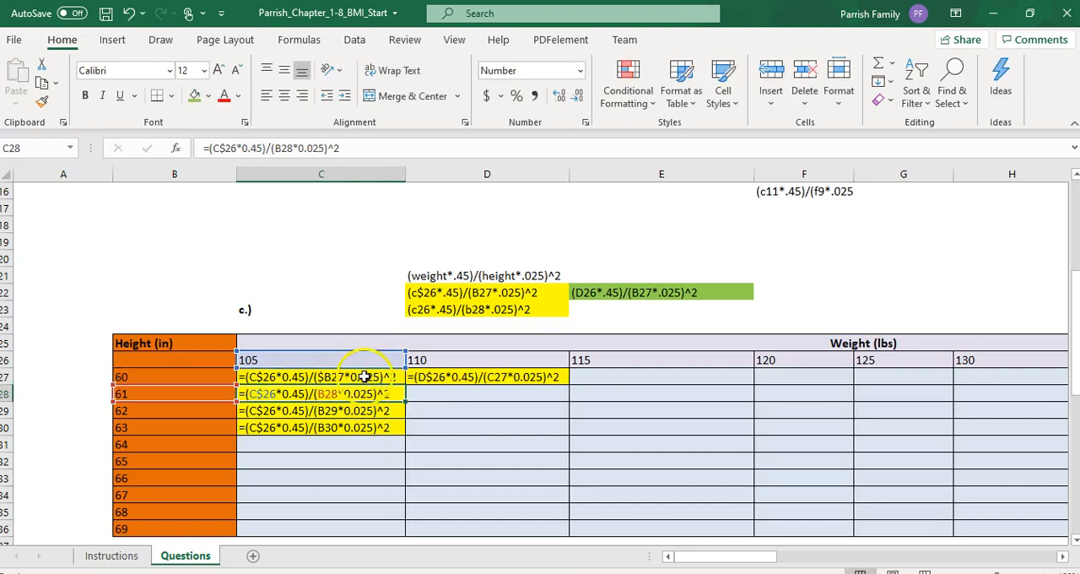
pyautogui.click(382, 378)
pyautogui.moveTo(406, 385); pyautogui.dragTo(538, 394)
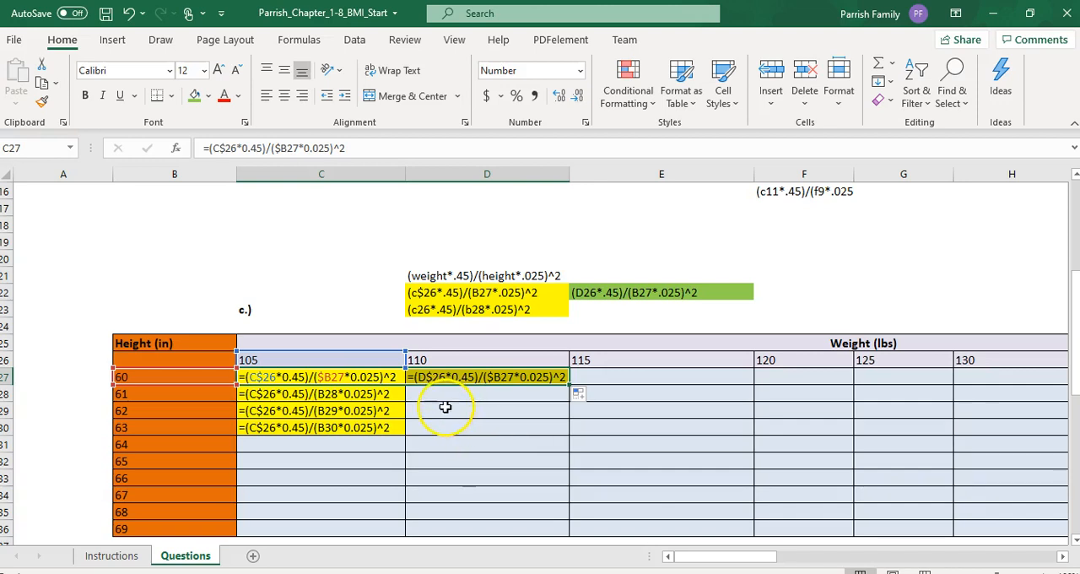
# Step: Try a fully absolute $B$27 height reference in C27 and fill the formula down to C31
pyautogui.doubleClick(327, 380)
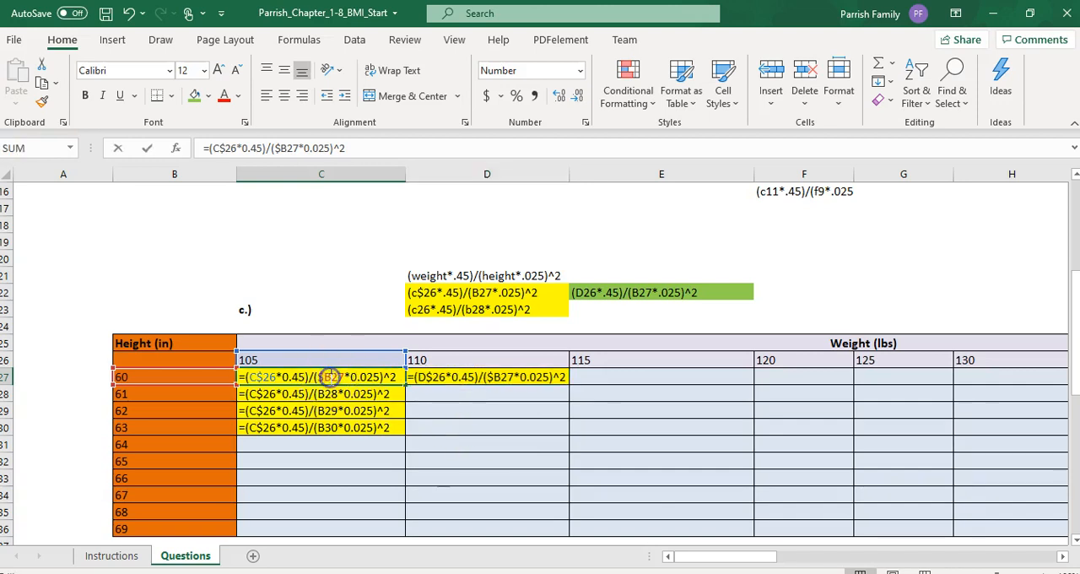
pyautogui.write('$')
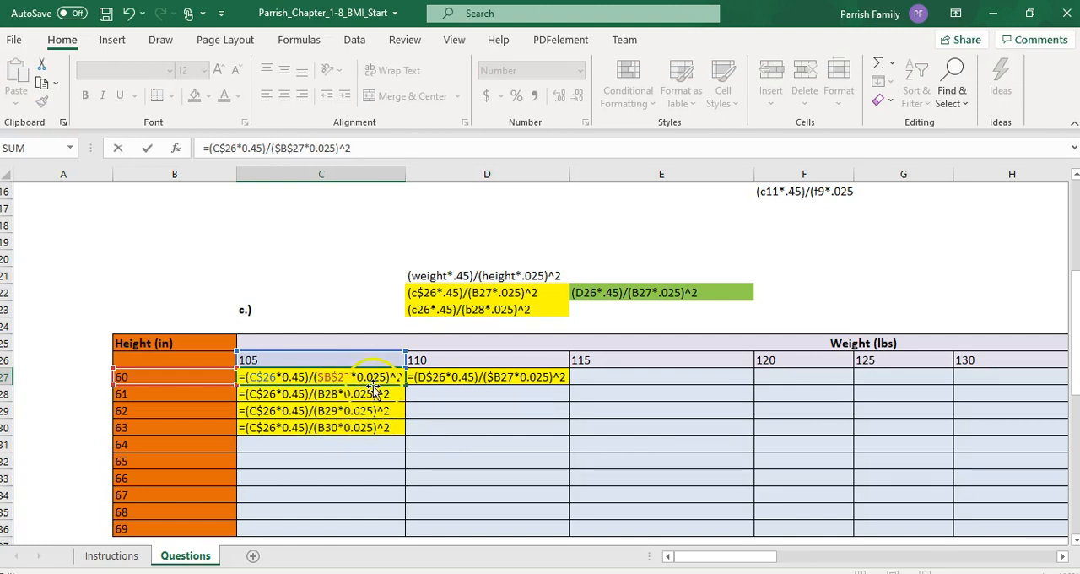
pyautogui.moveTo(405, 386); pyautogui.dragTo(400, 449)
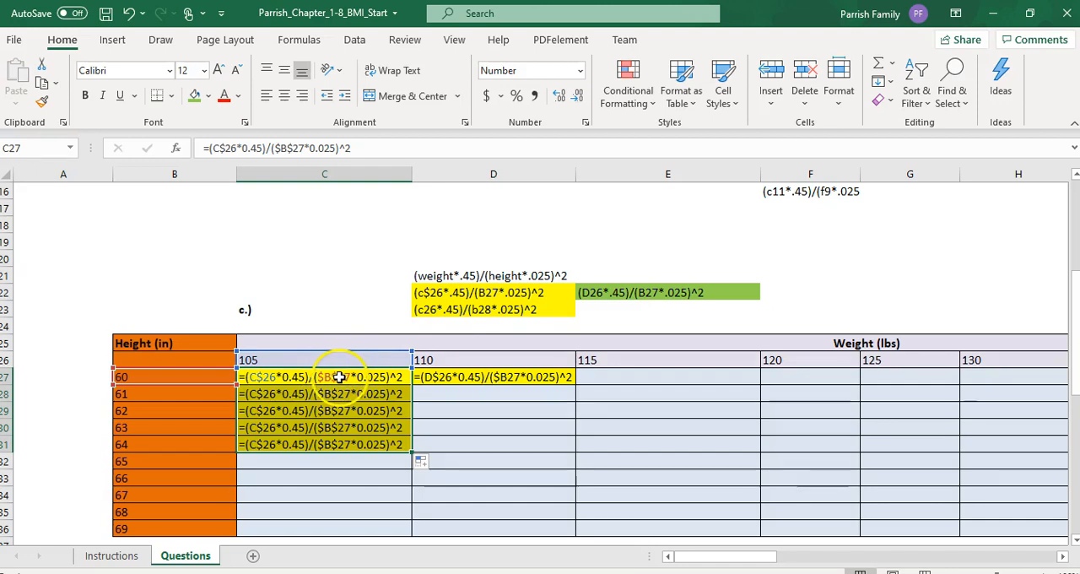
# Step: Remove the row lock from the height reference in C27 so it reads $B27
pyautogui.doubleClick(336, 378)
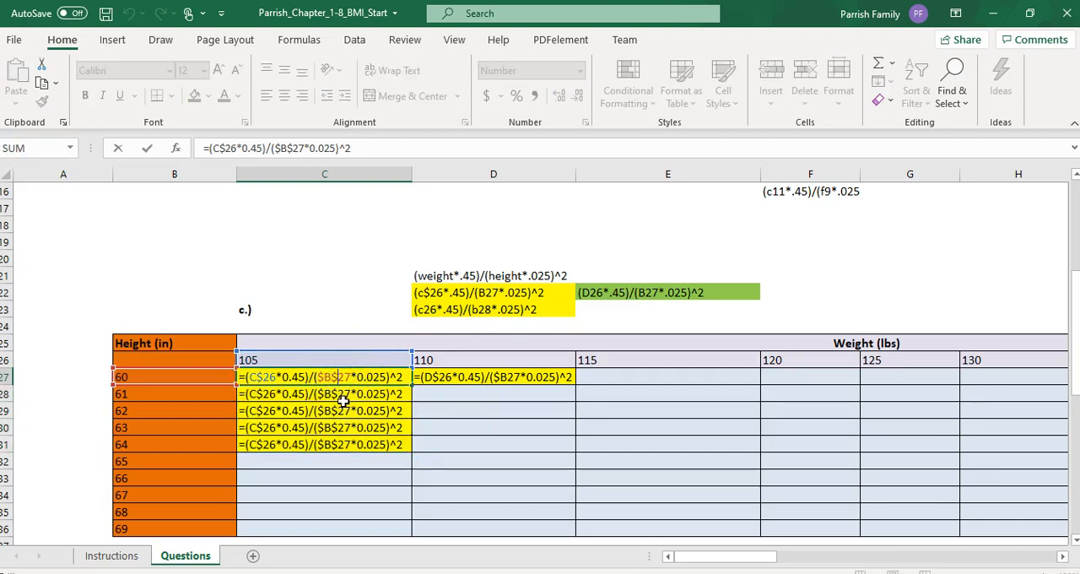
pyautogui.press('BackSpace')
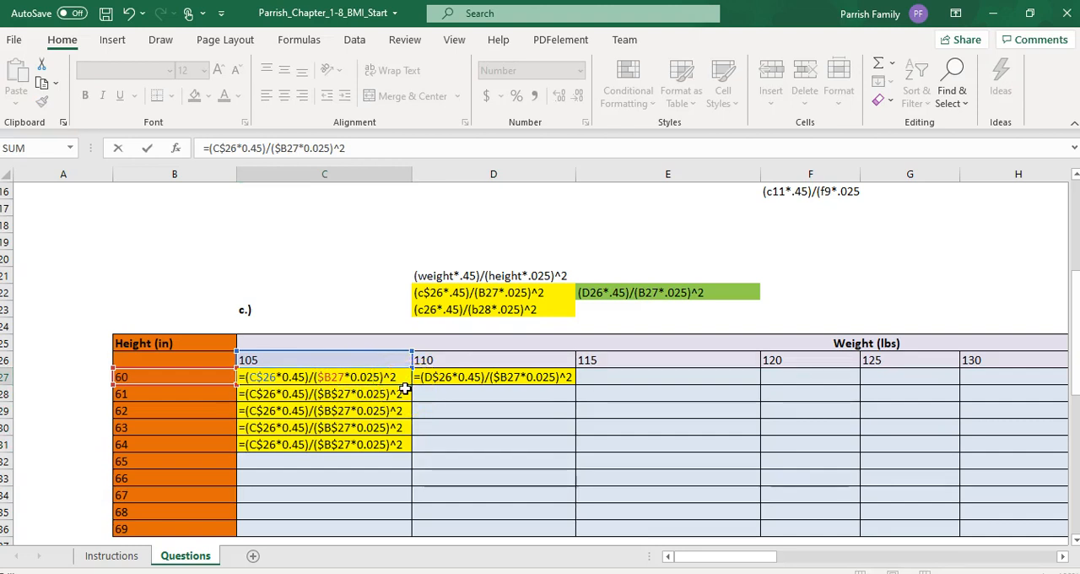
pyautogui.click(403, 409)
# Step: Switch the sheet from formulas back to values and fill the C27 formula down and across to L36
pyautogui.hotkey('ctrl', '`')
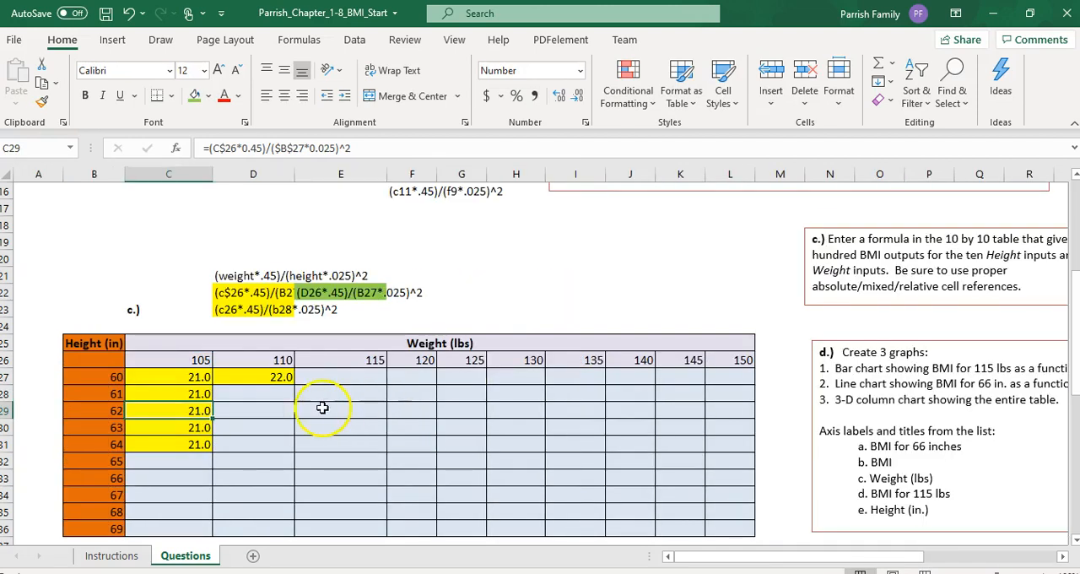
pyautogui.click(199, 379)
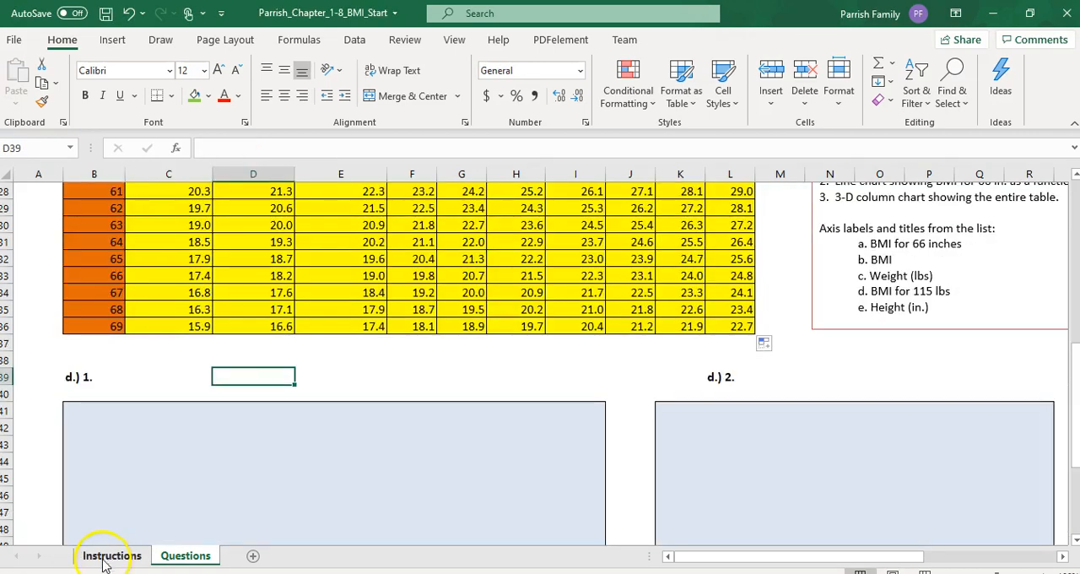
# Step: Review the chart requirements in steps 5 to 7 of the Instructions sheet and return to the BMI table on Questions
pyautogui.click(108, 557)
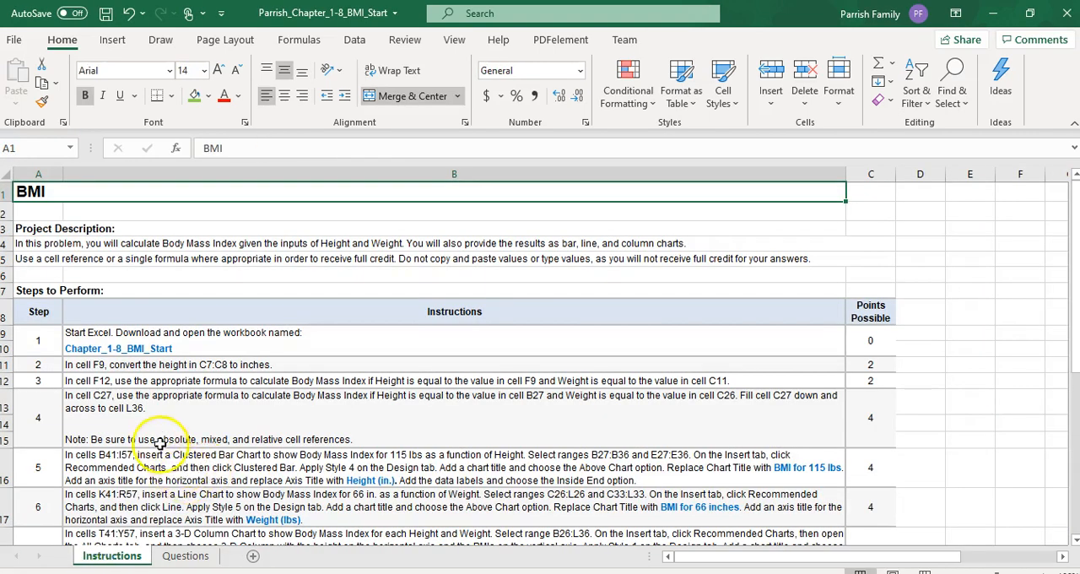
pyautogui.scroll(-2, 160, 444)
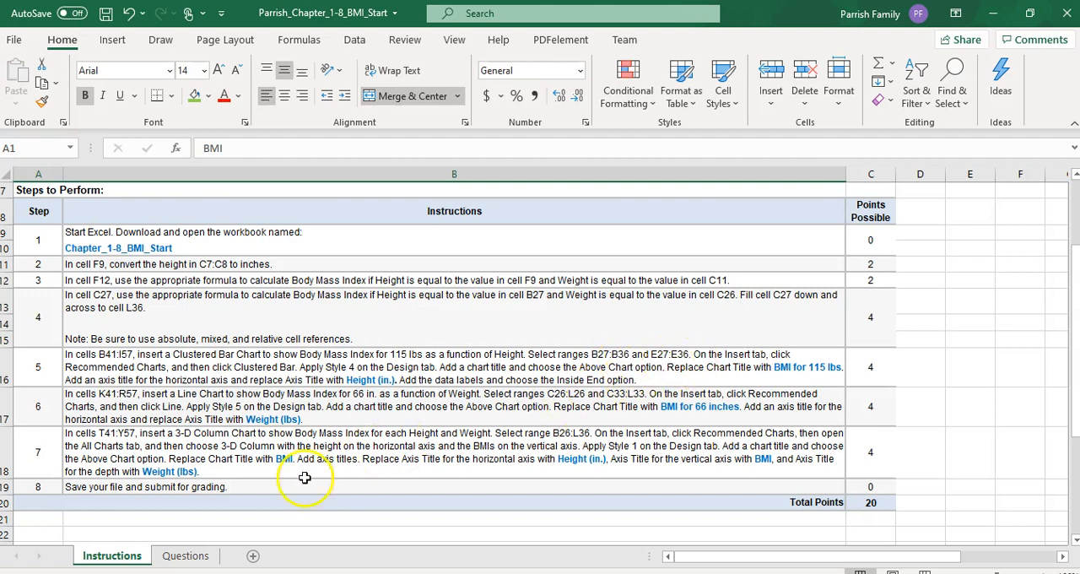
pyautogui.click(201, 555)
pyautogui.scroll(2, 141, 349)
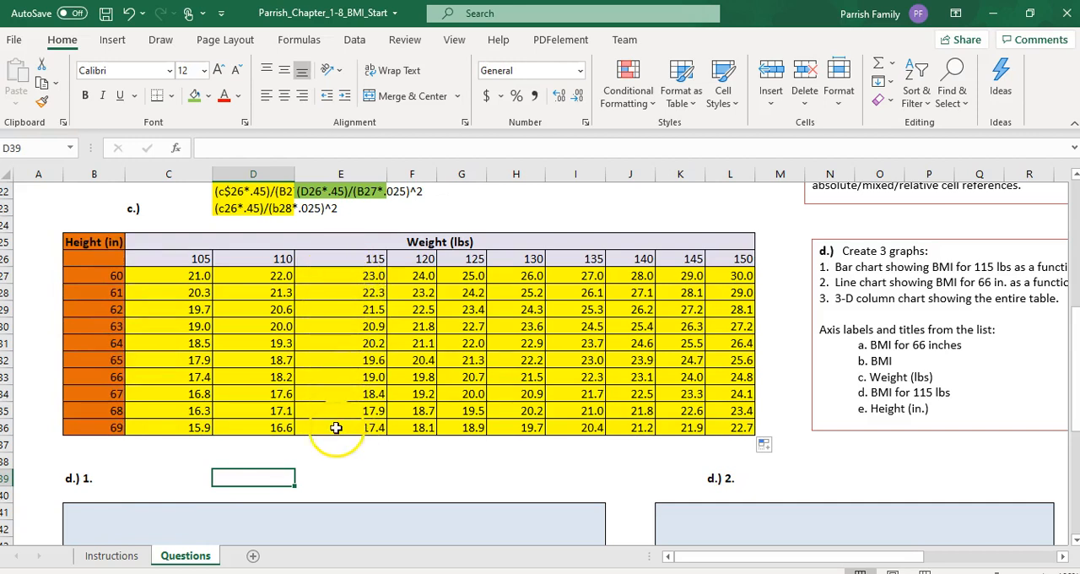
pyautogui.click(99, 278)
pyautogui.moveTo(100, 278); pyautogui.dragTo(335, 426)
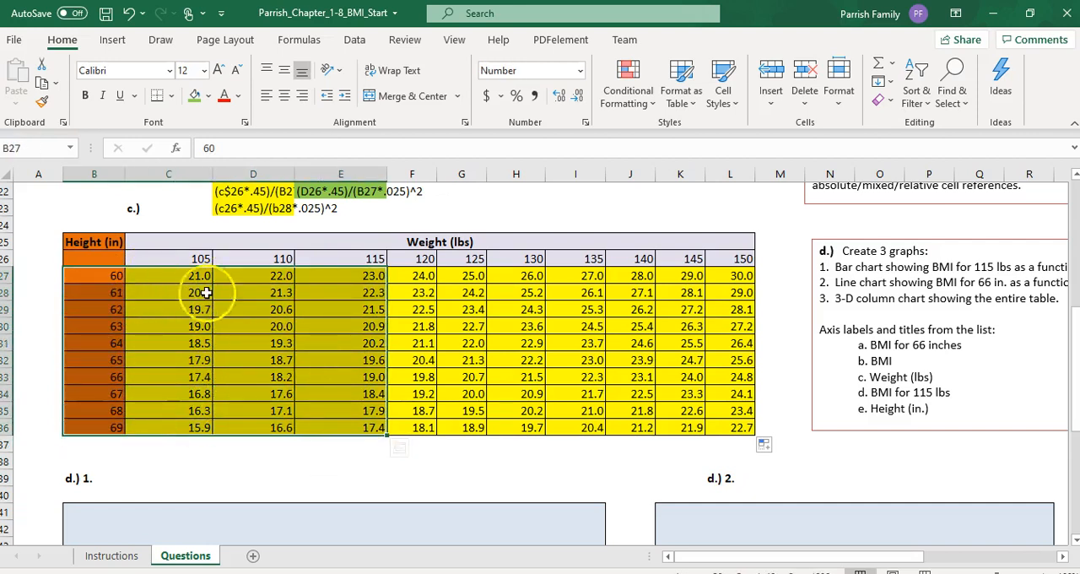
pyautogui.click(96, 276)
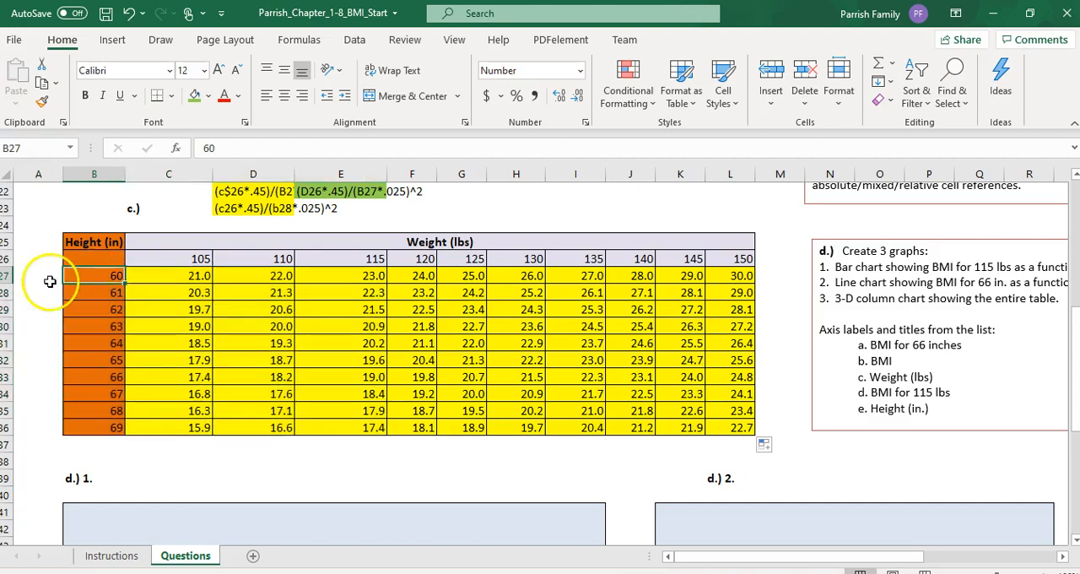
pyautogui.click(50, 282)
pyautogui.click(77, 276)
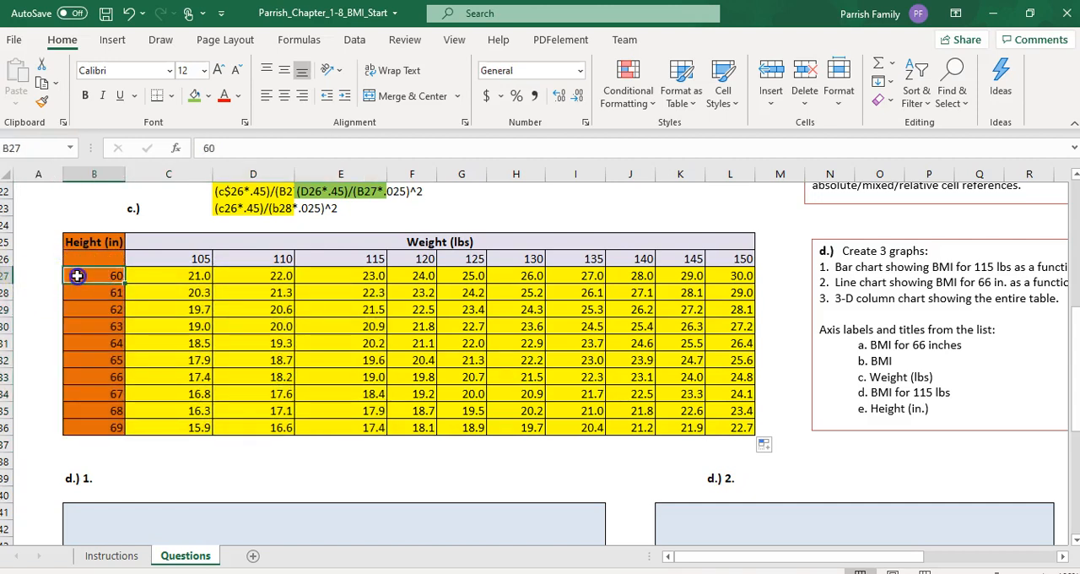
pyautogui.moveTo(77, 276); pyautogui.dragTo(83, 427)
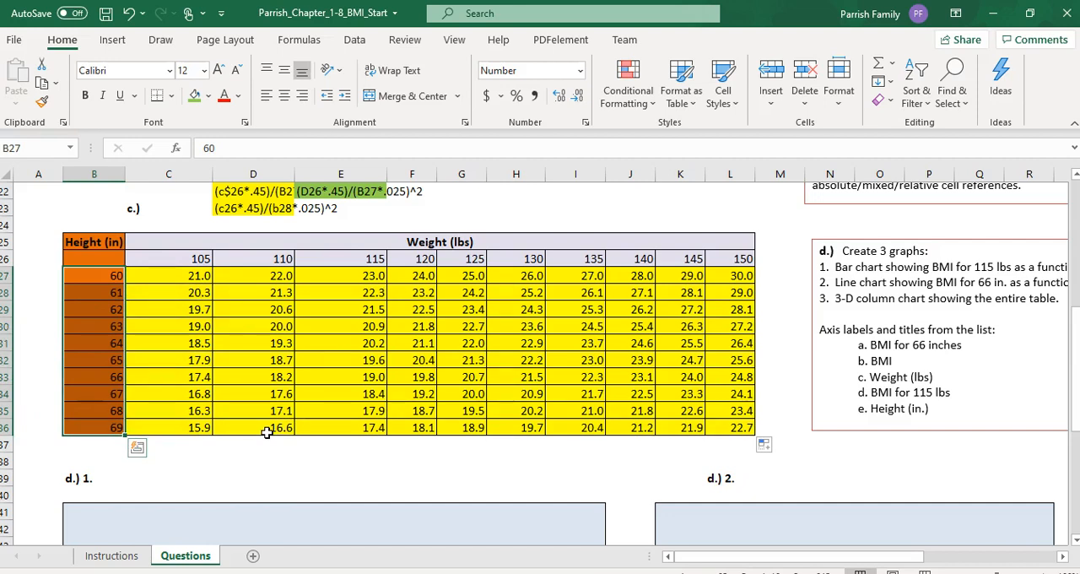
pyautogui.moveTo(342, 276); pyautogui.dragTo(350, 432)
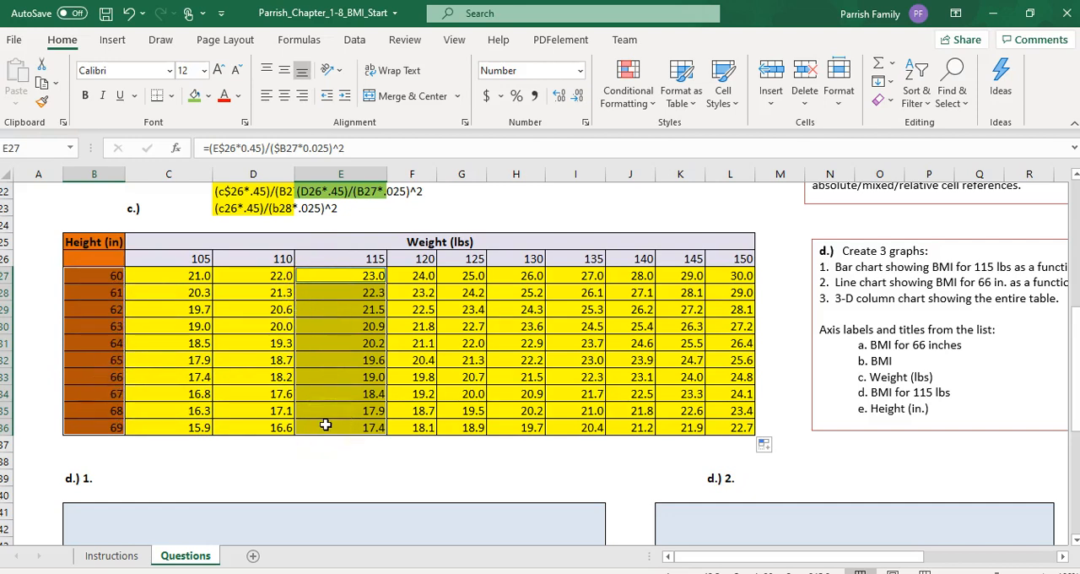
pyautogui.click(234, 475)
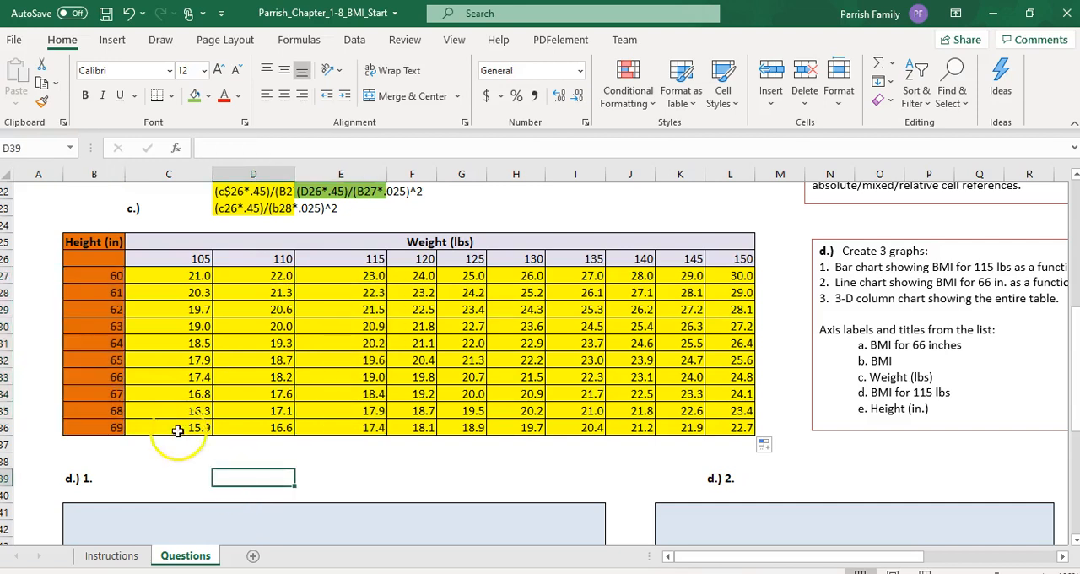
# Step: Insert a recommended Clustered Bar chart from the heights in B27:B36 and the 115 lbs BMI values in E27:E36
pyautogui.click(102, 276)
pyautogui.moveTo(103, 285); pyautogui.dragTo(118, 428)
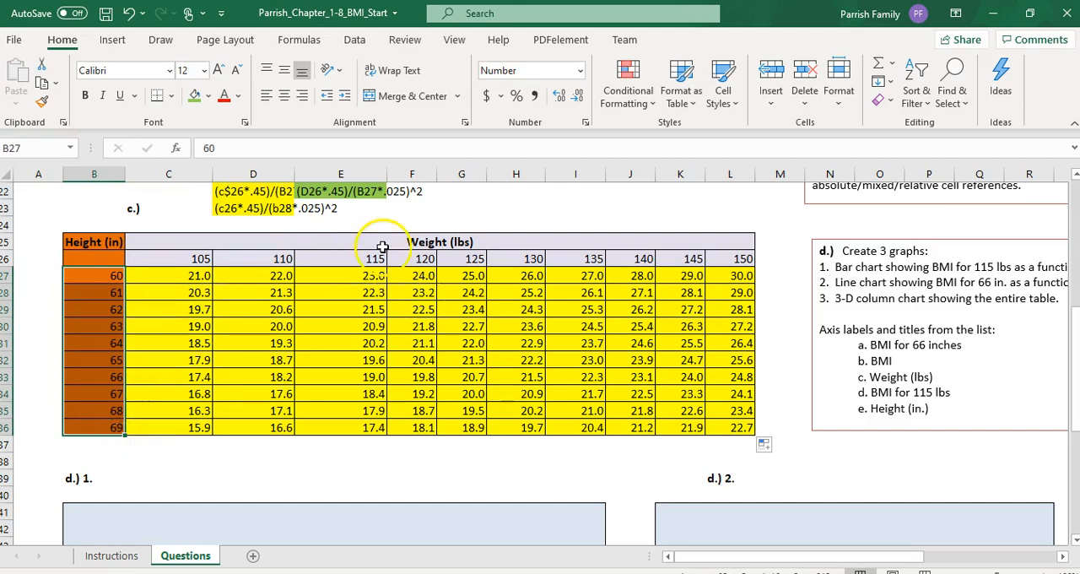
pyautogui.moveTo(342, 276); pyautogui.dragTo(358, 425)
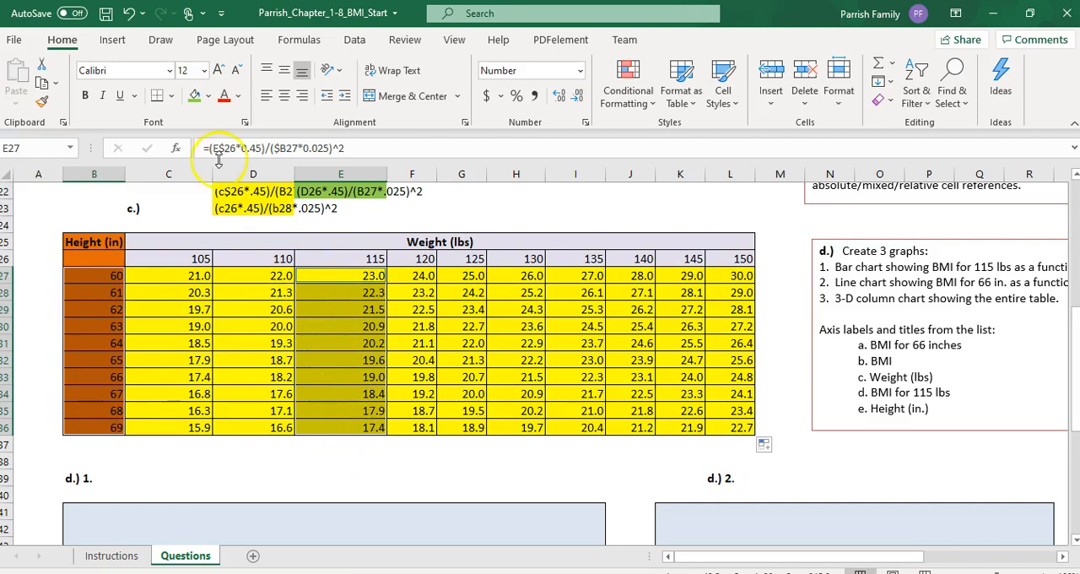
pyautogui.click(113, 43)
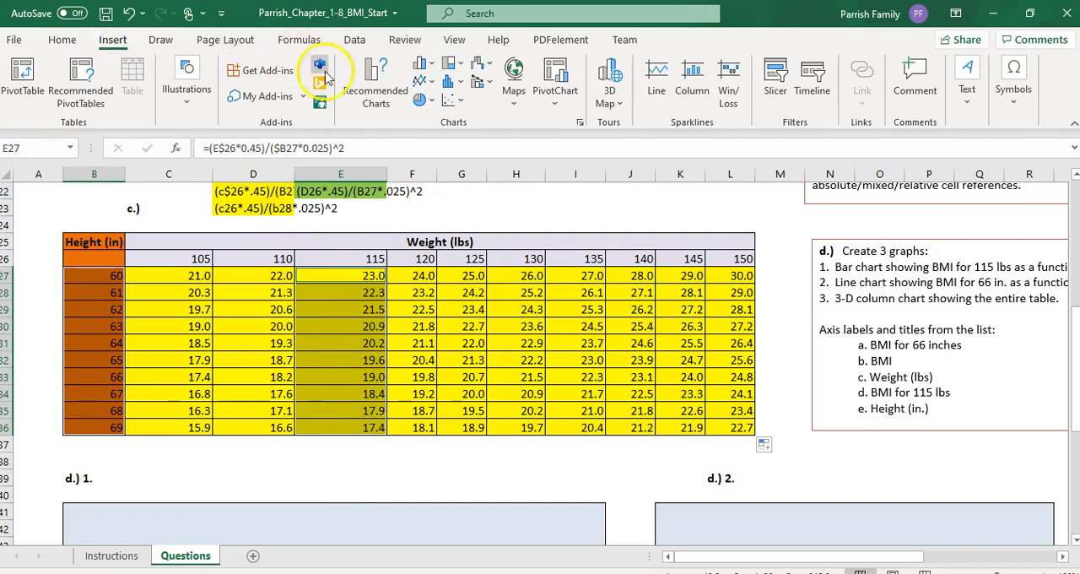
pyautogui.click(380, 97)
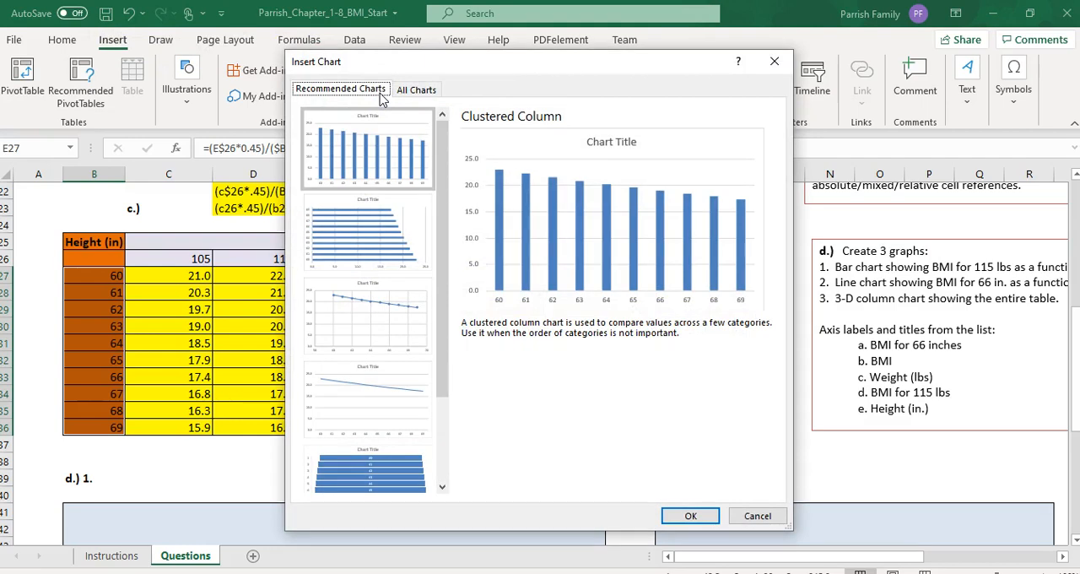
pyautogui.click(366, 135)
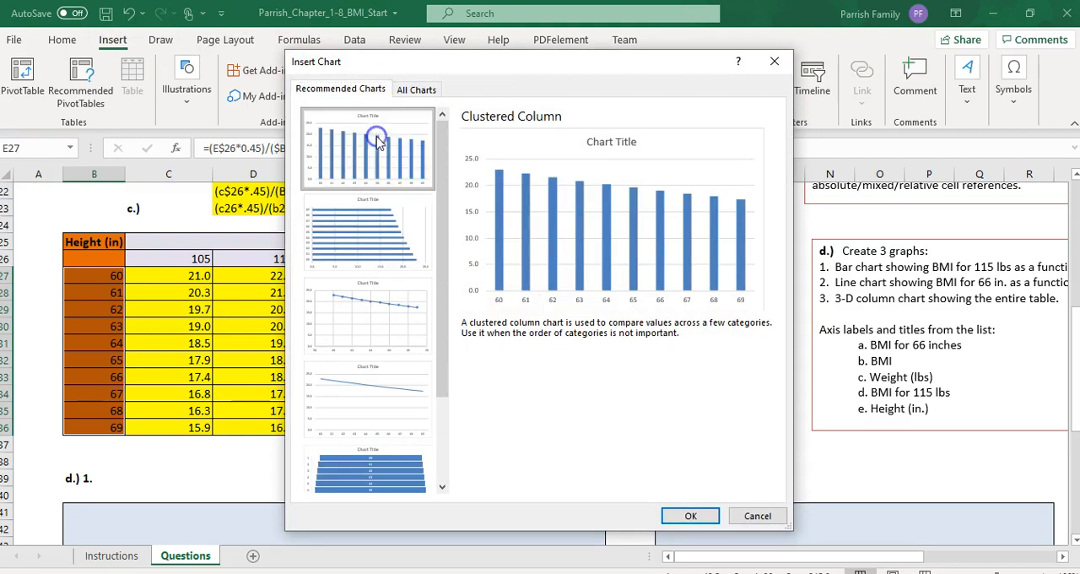
pyautogui.click(378, 231)
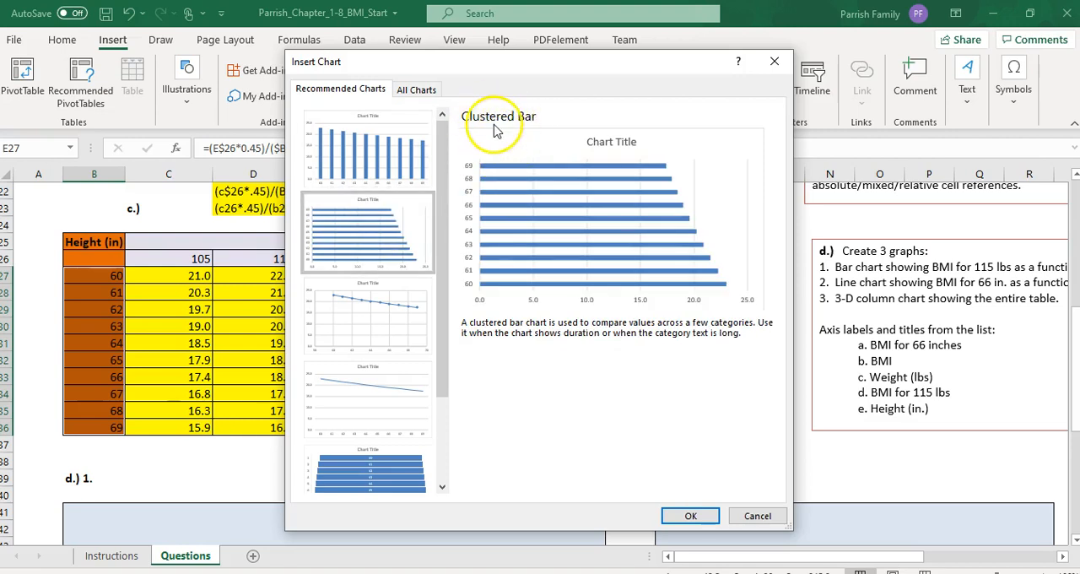
pyautogui.click(708, 523)
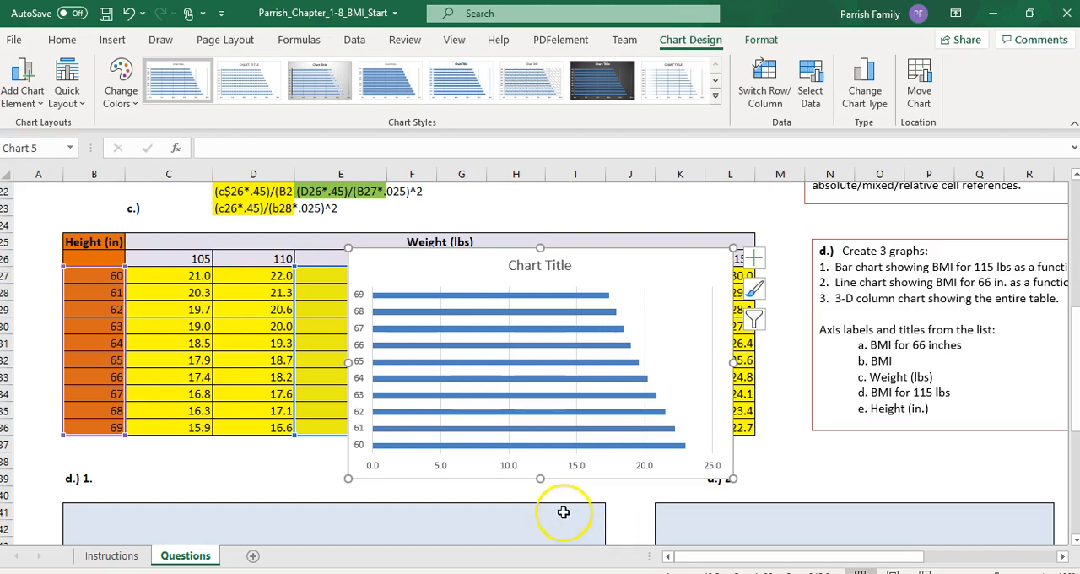
# Step: Check the required chart style on the Instructions sheet and apply Style 4 to the clustered bar chart
pyautogui.click(100, 561)
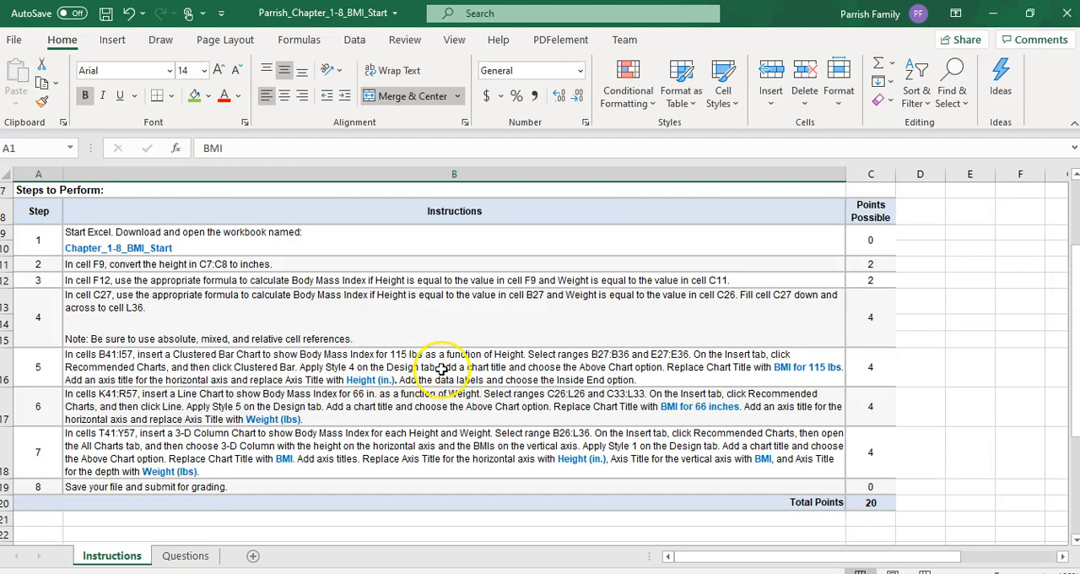
pyautogui.click(185, 555)
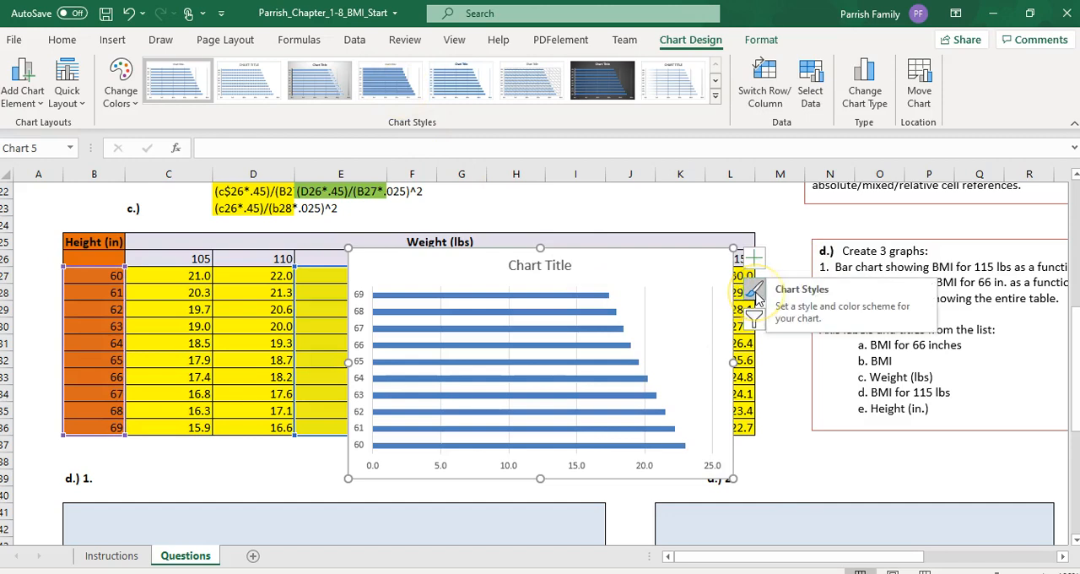
pyautogui.click(390, 80)
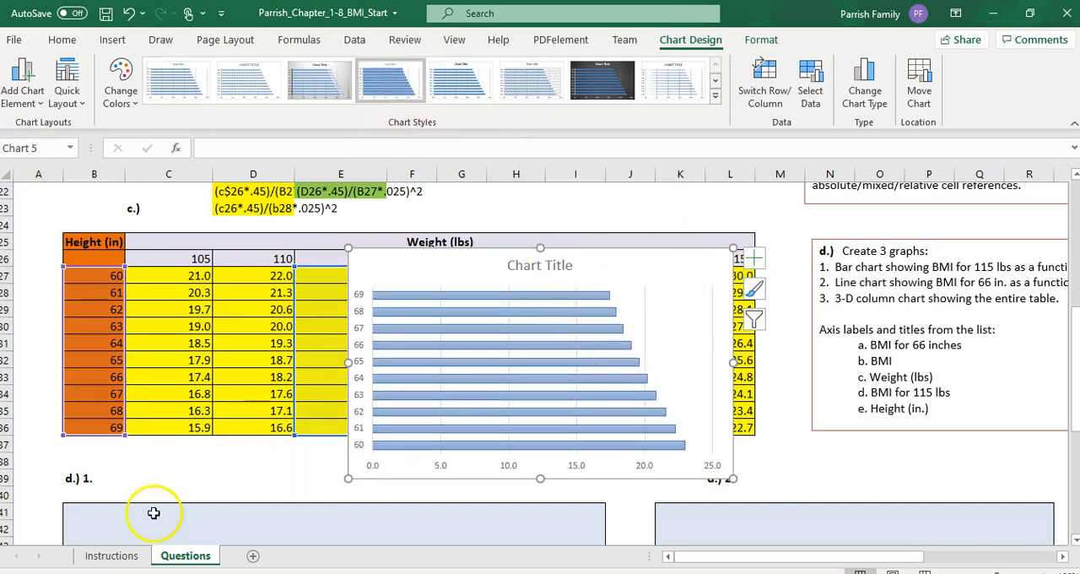
# Step: Look up the required title on the Instructions sheet and replace the bar chart's title with "BMI for 115 lbs"
pyautogui.click(113, 555)
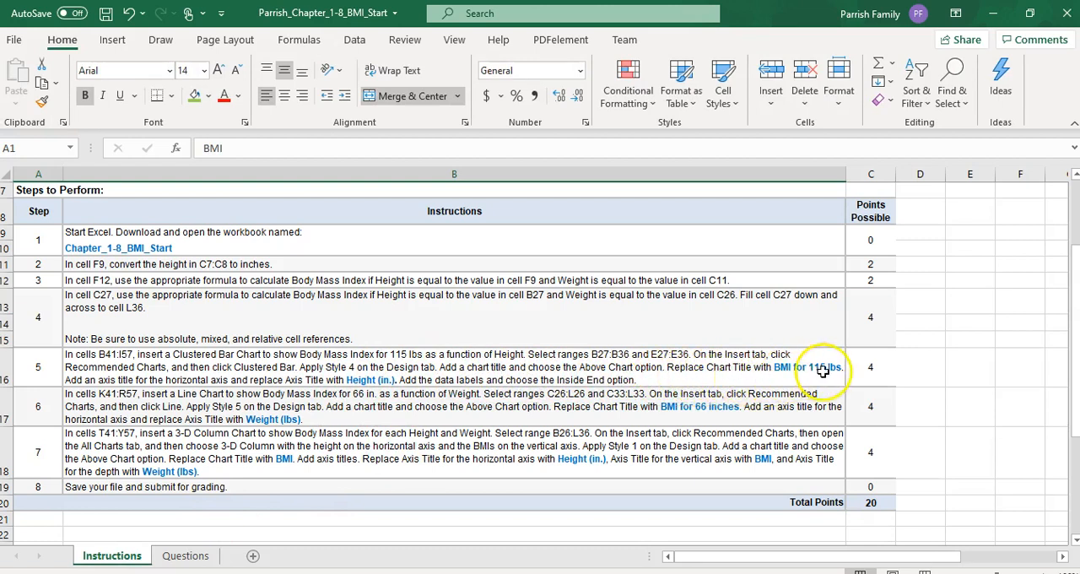
pyautogui.click(185, 556)
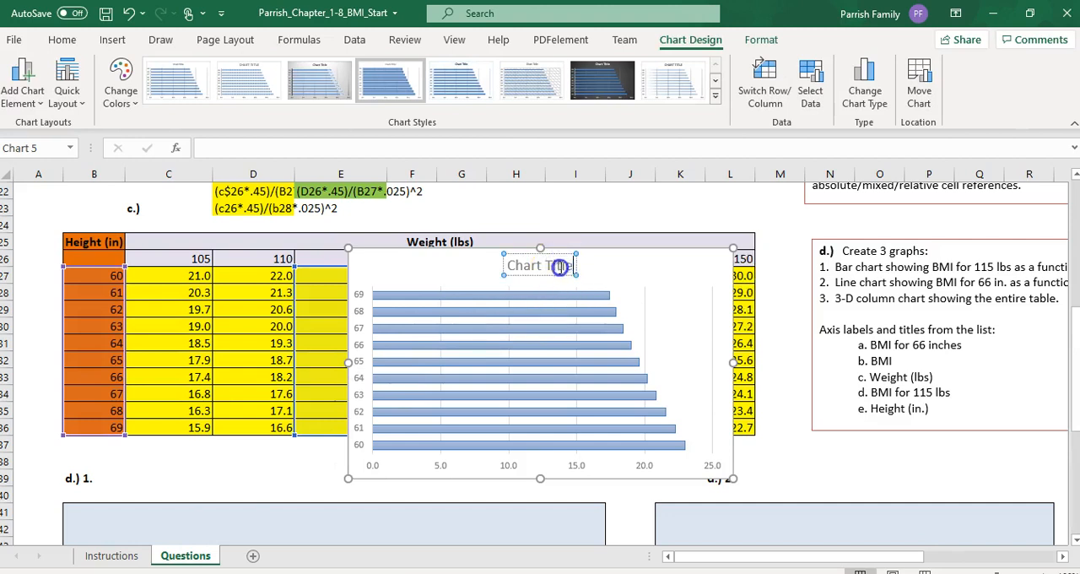
pyautogui.click(504, 259)
pyautogui.write('BMI')
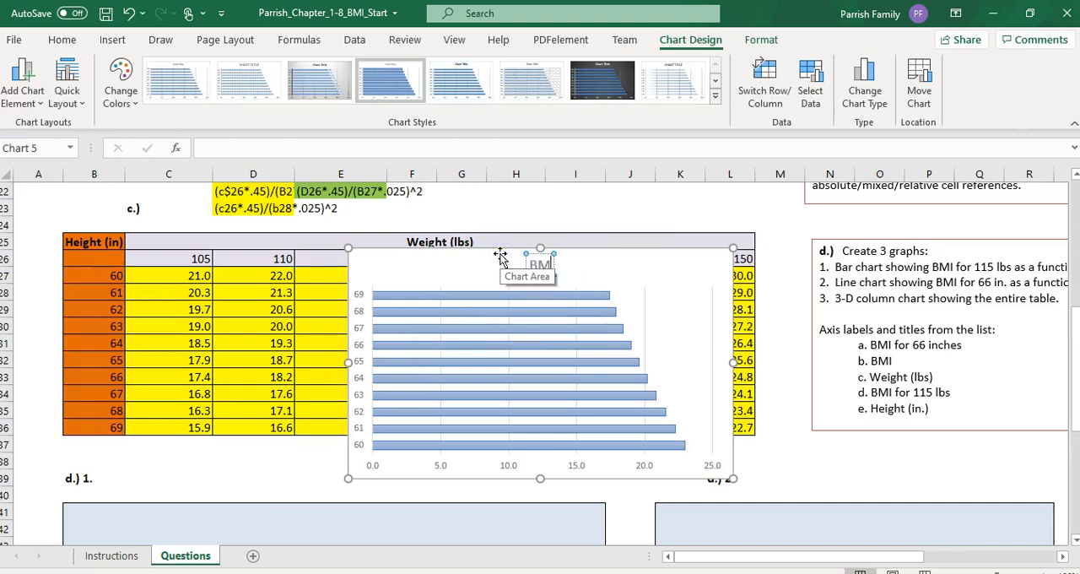
pyautogui.write(' for 115 lbs')
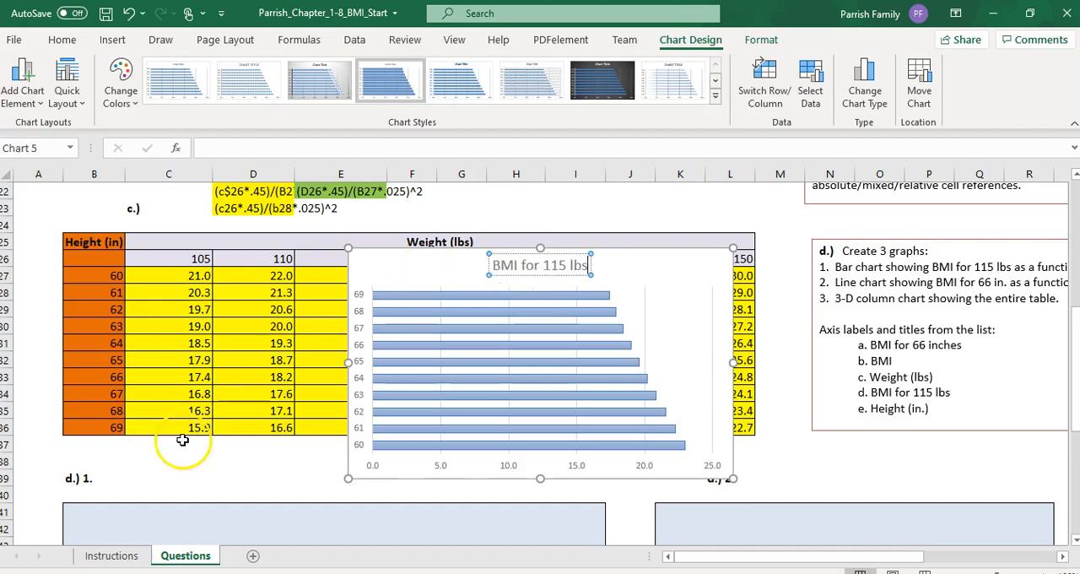
# Step: Check the axis title requirement on the Instructions sheet and add only a primary vertical axis title to the bar chart
pyautogui.click(113, 555)
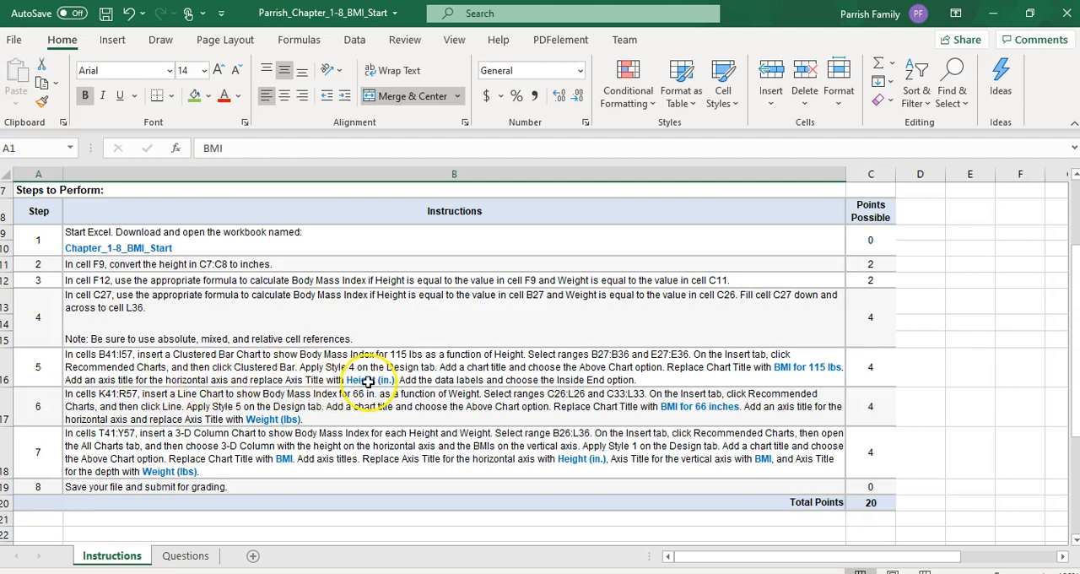
pyautogui.click(186, 556)
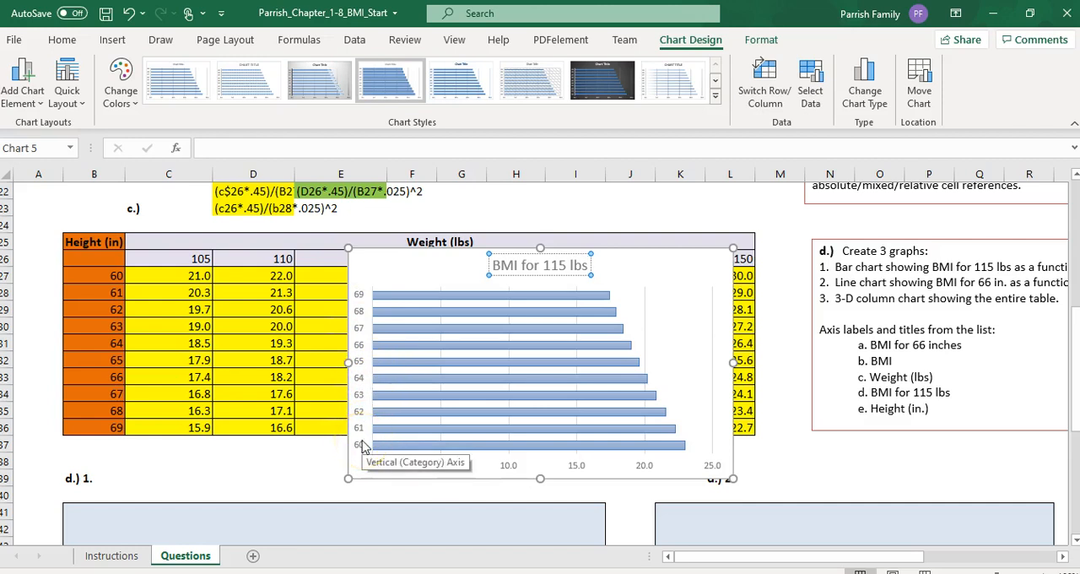
pyautogui.click(672, 272)
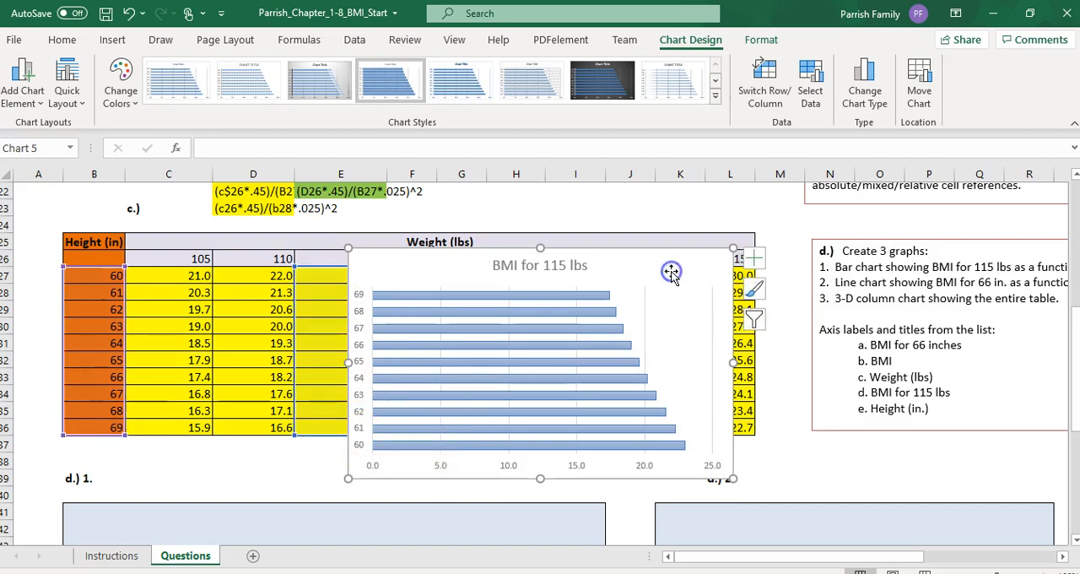
pyautogui.click(757, 258)
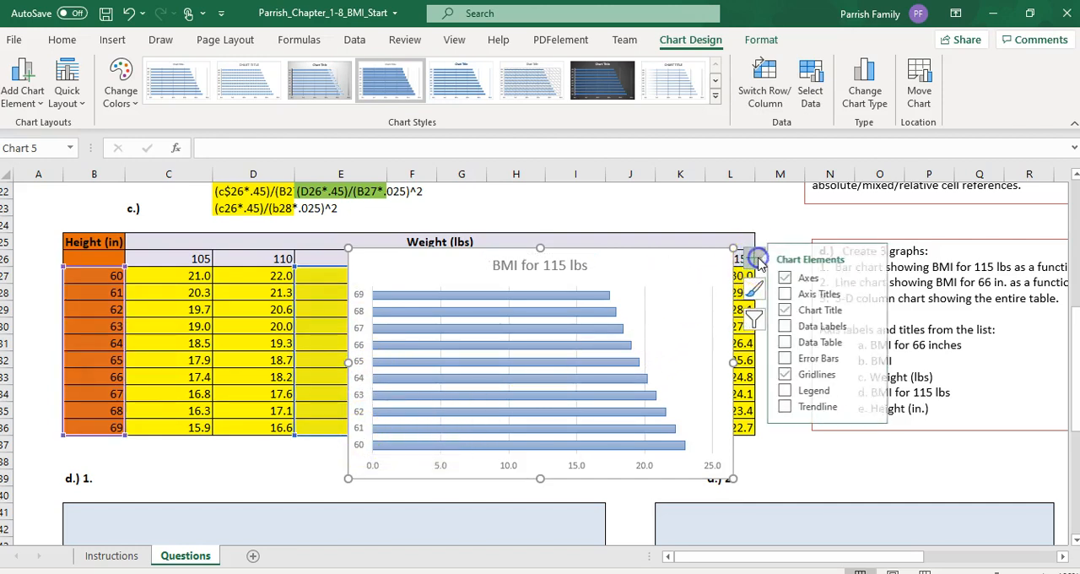
pyautogui.click(806, 294)
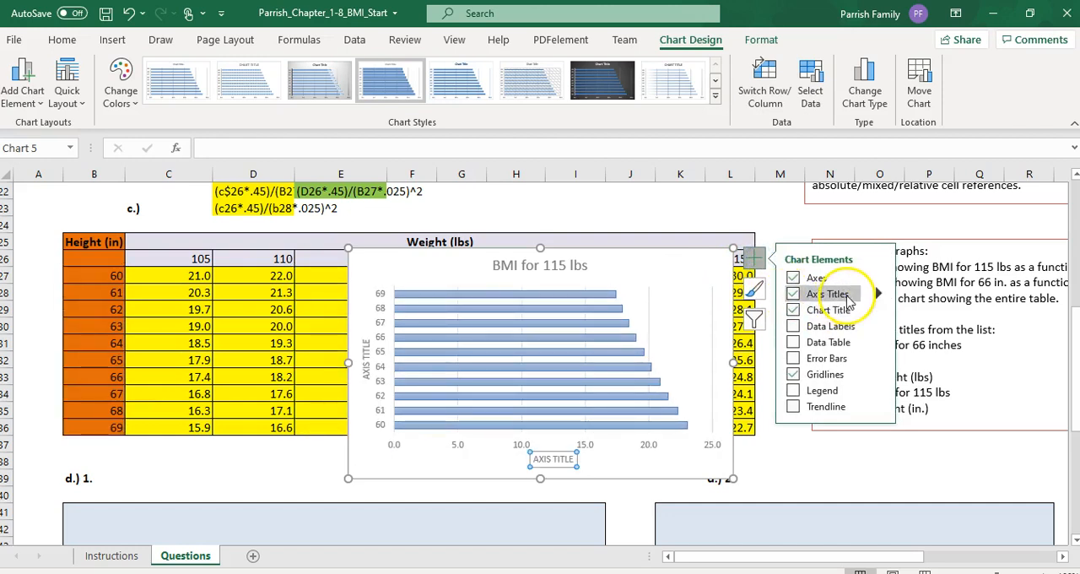
pyautogui.click(878, 293)
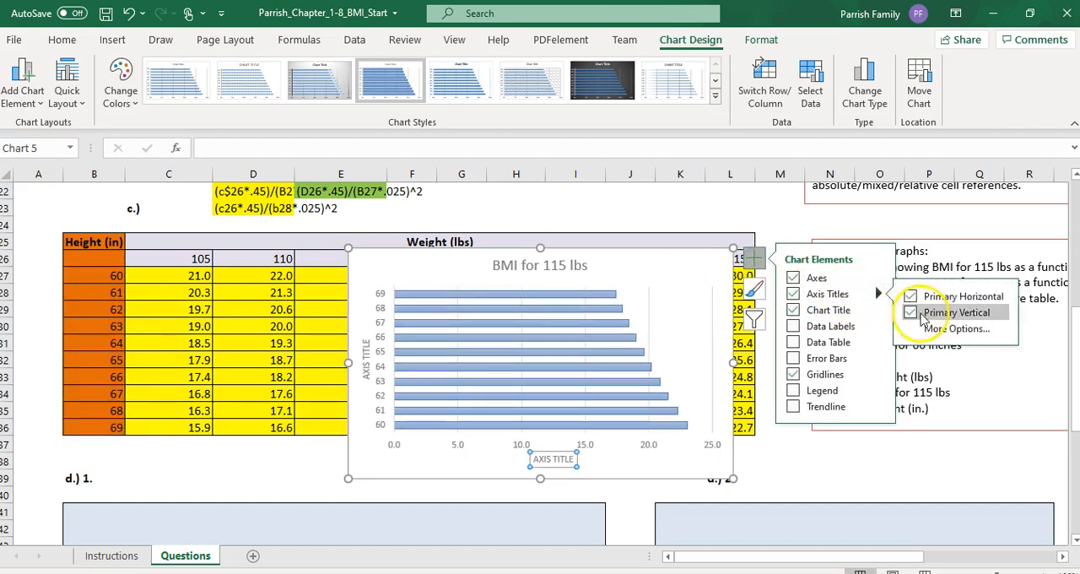
pyautogui.click(910, 296)
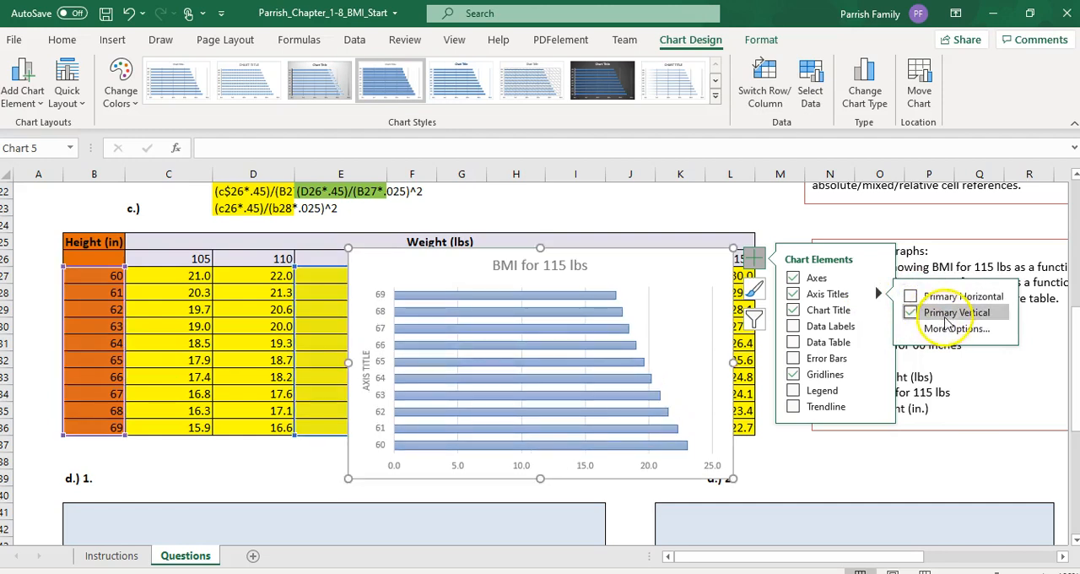
# Step: Replace the bar chart's vertical axis title with "Height (in)"
pyautogui.click(367, 363)
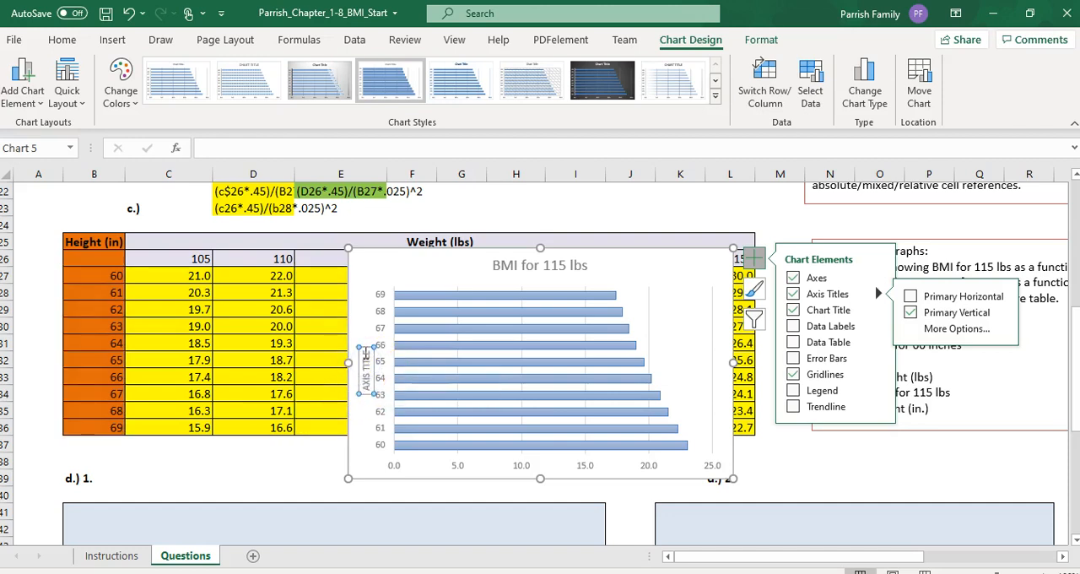
pyautogui.click(364, 352)
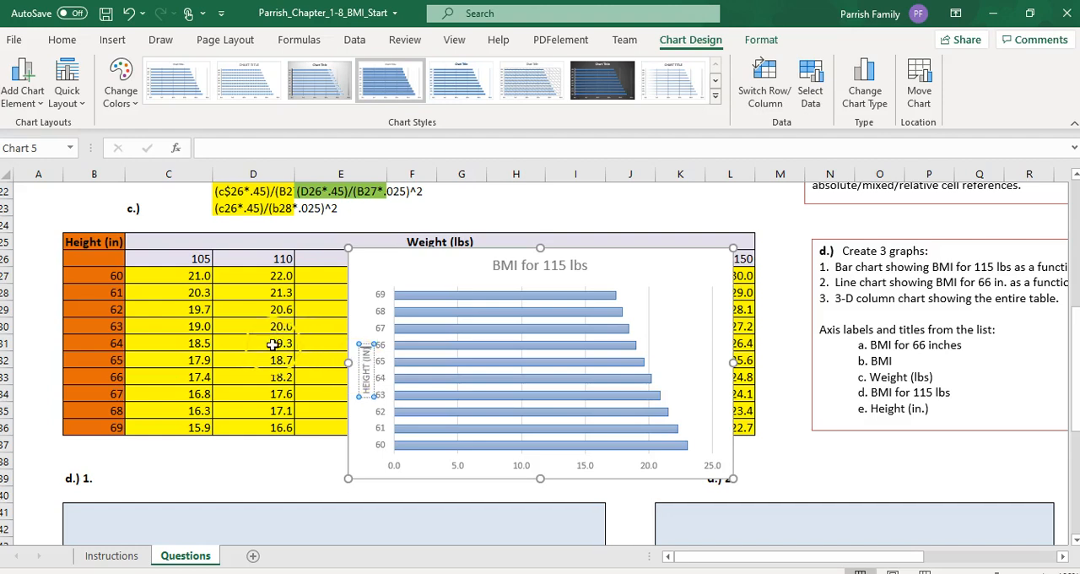
pyautogui.click(382, 268)
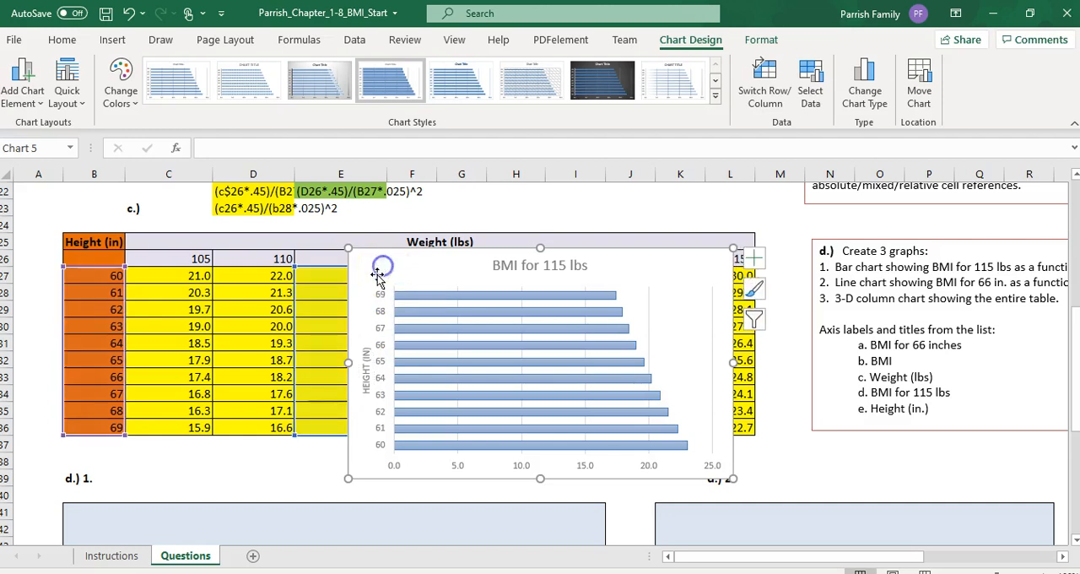
# Step: Look up the data label requirement on the Instructions sheet and add data labels to the bar chart at Inside End
pyautogui.click(112, 555)
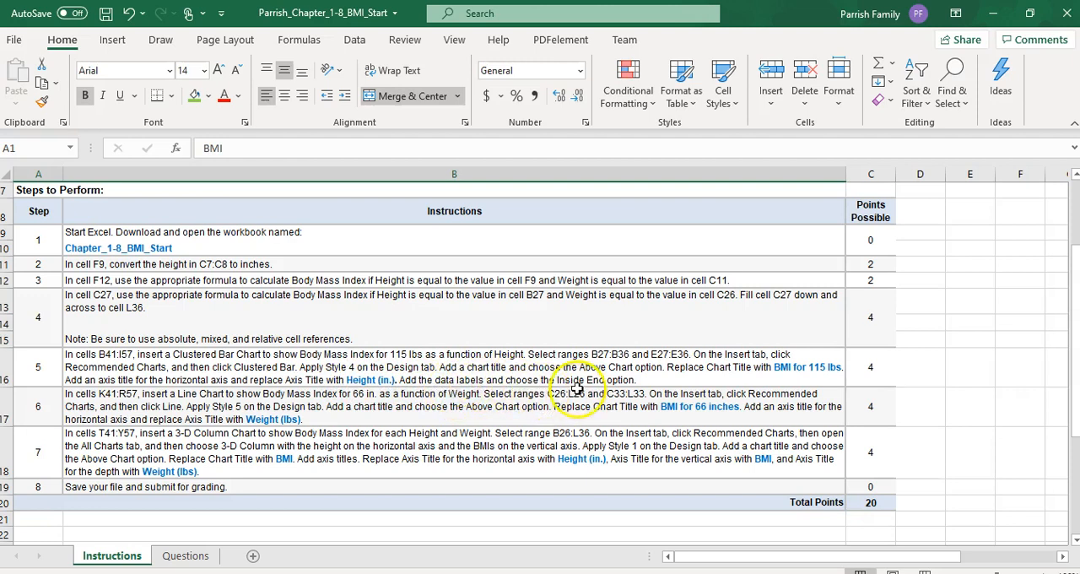
pyautogui.click(189, 556)
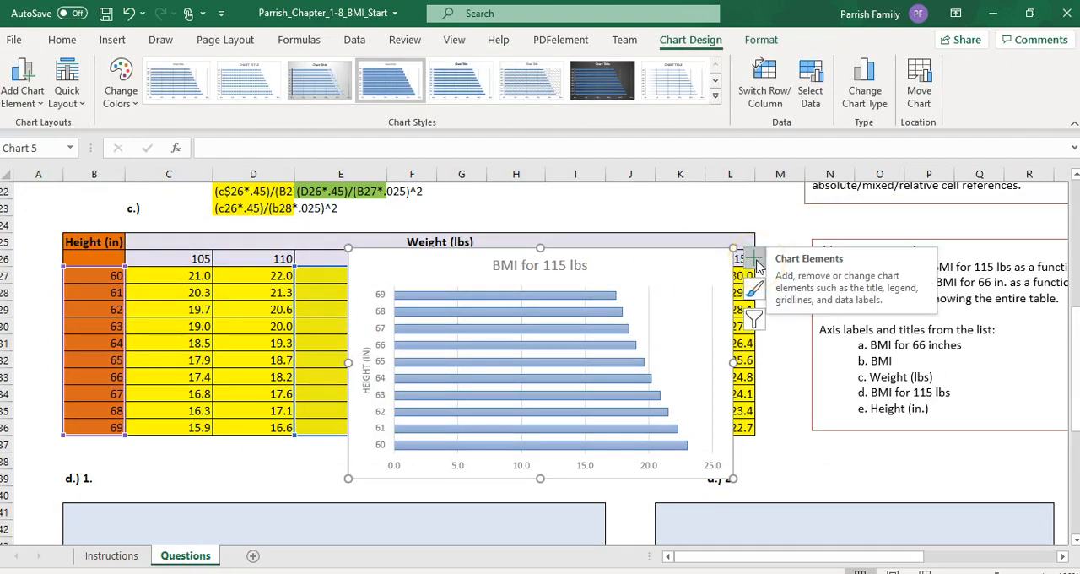
pyautogui.click(27, 98)
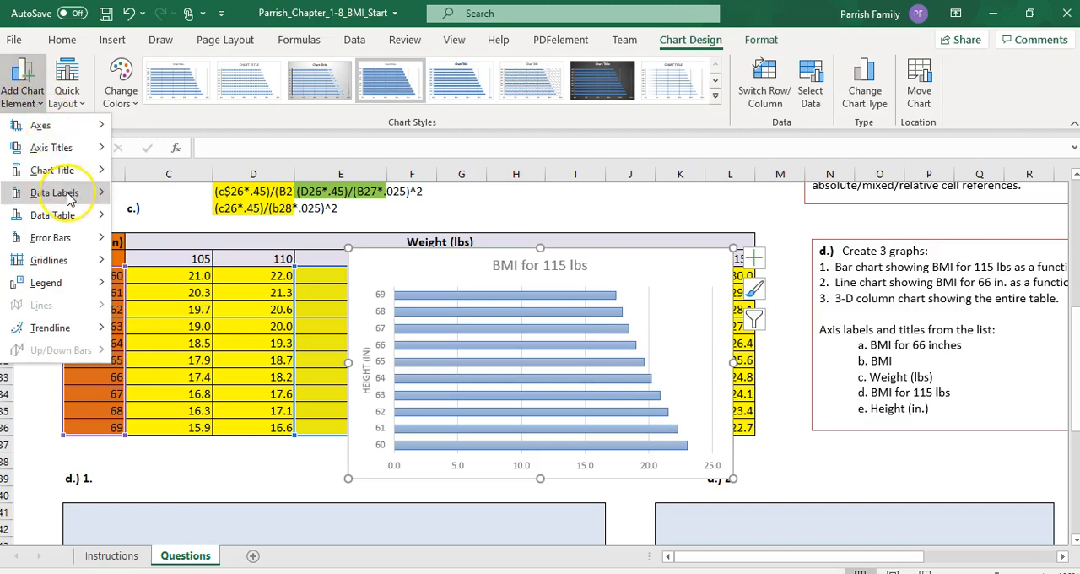
pyautogui.moveTo(70, 195)
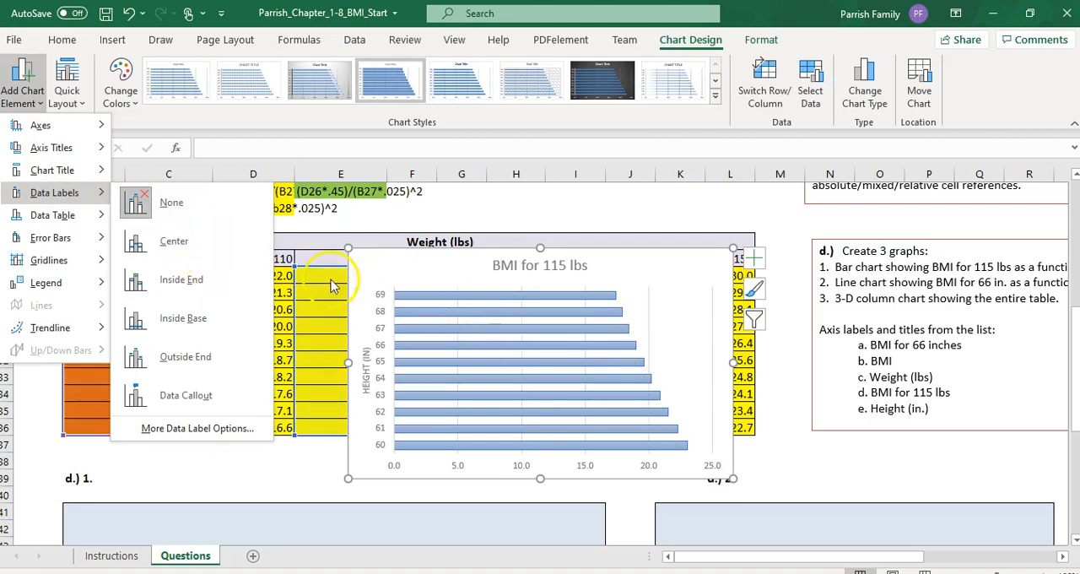
pyautogui.click(174, 241)
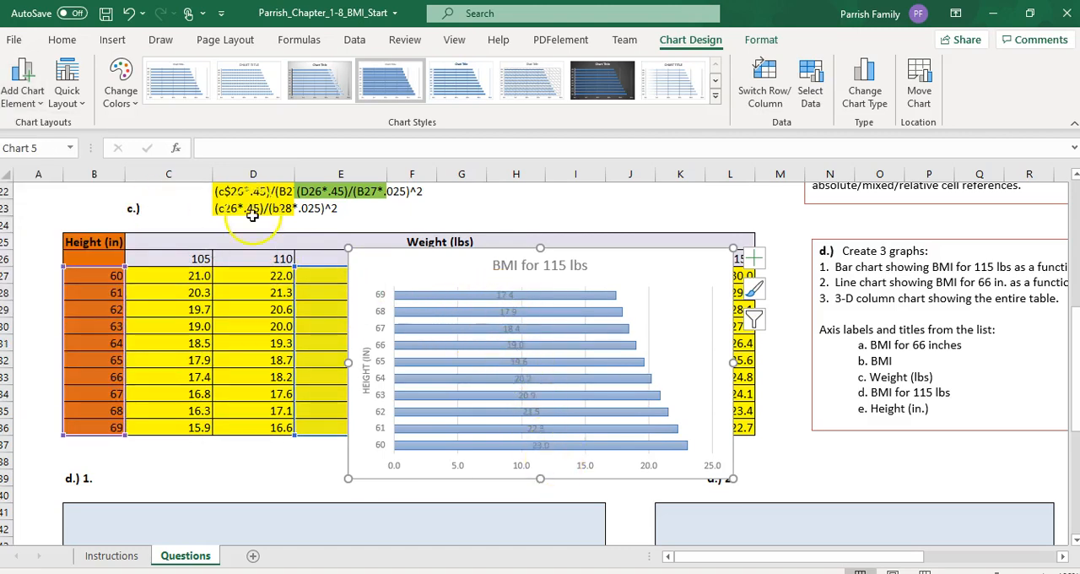
pyautogui.click(24, 89)
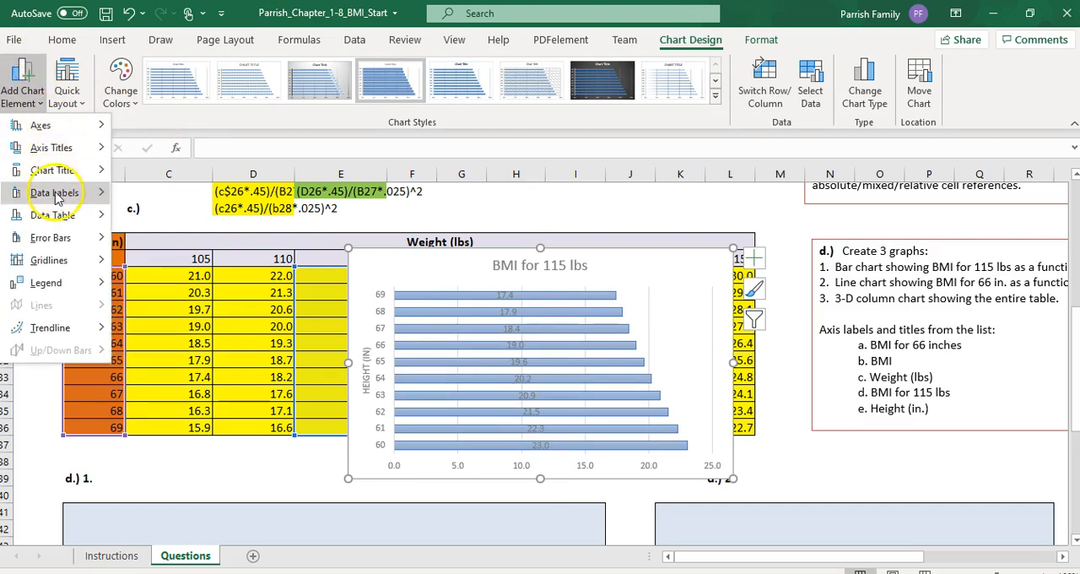
pyautogui.moveTo(56, 194)
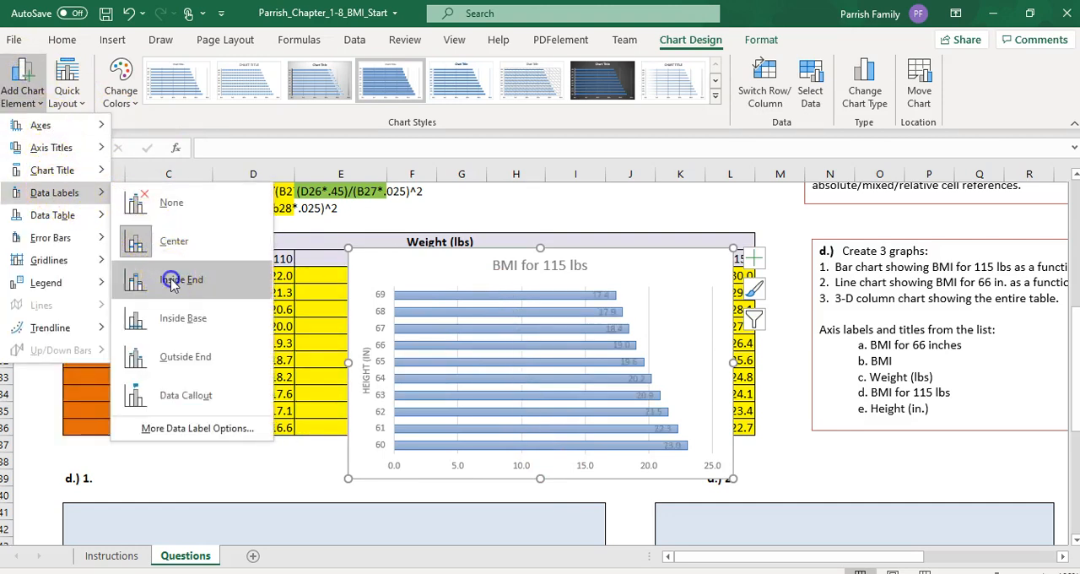
pyautogui.click(171, 283)
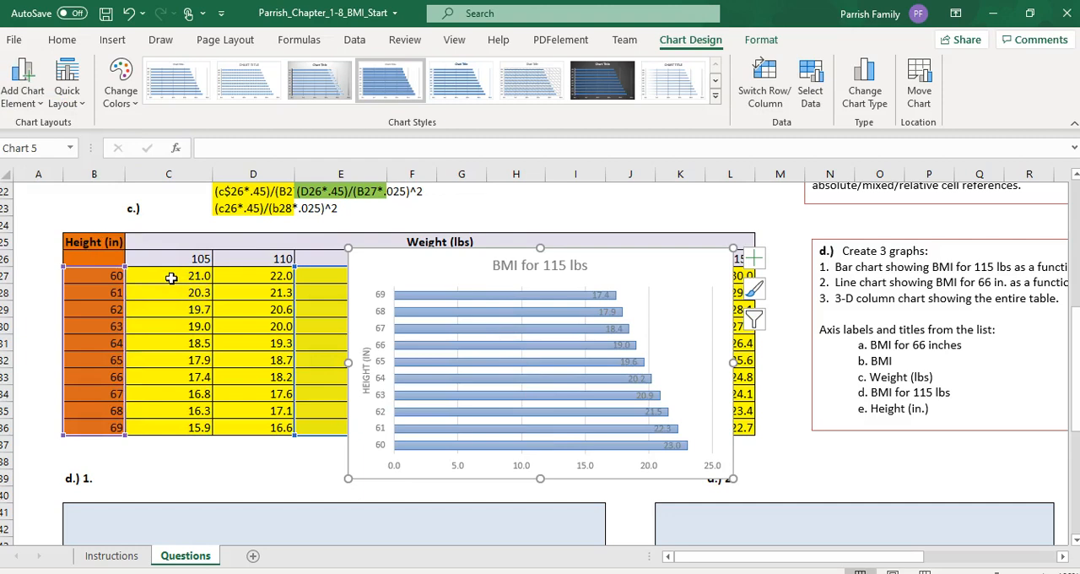
# Step: Try the Inside Base position for the bar chart's data labels and return them to Inside End
pyautogui.click(23, 89)
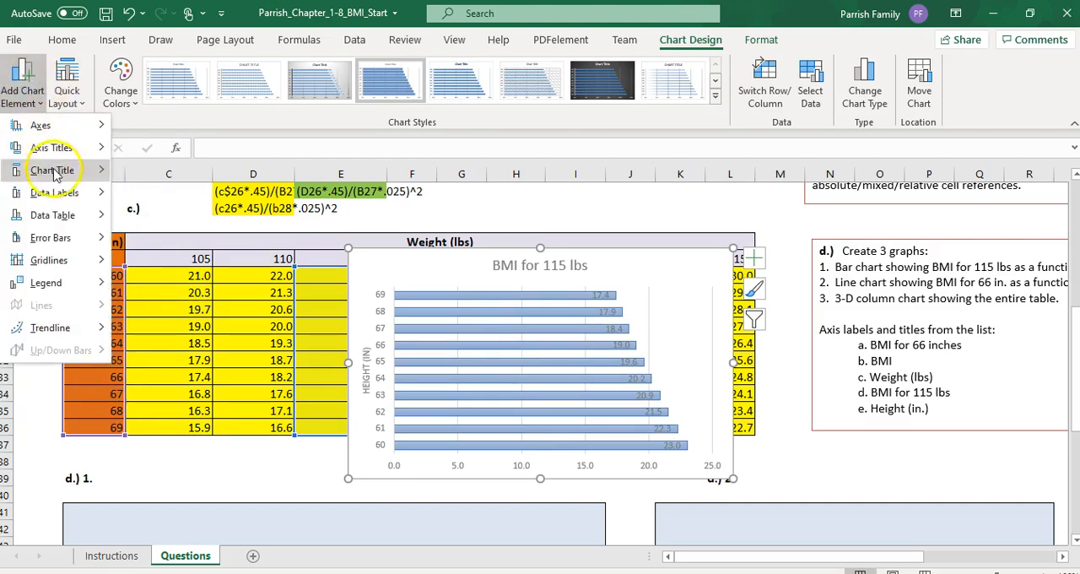
pyautogui.moveTo(68, 198)
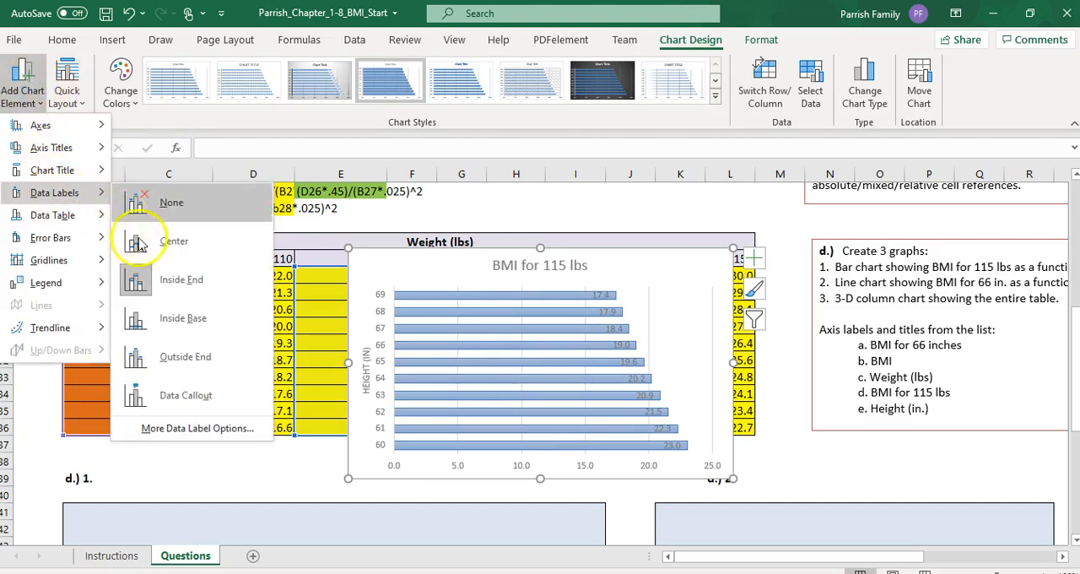
pyautogui.click(167, 318)
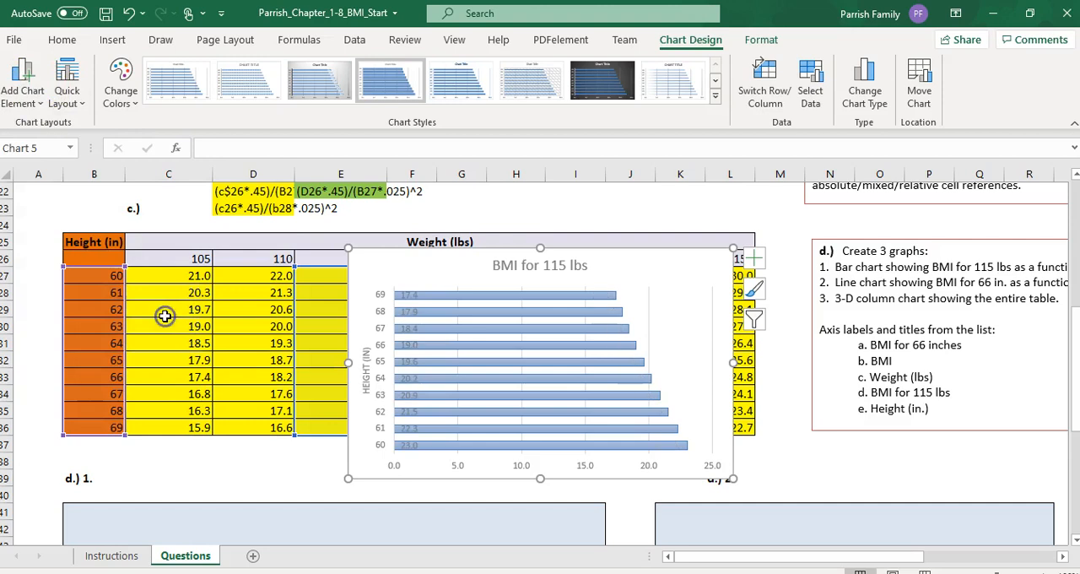
pyautogui.moveTo(395, 337); pyautogui.dragTo(390, 331)
pyautogui.click(390, 276)
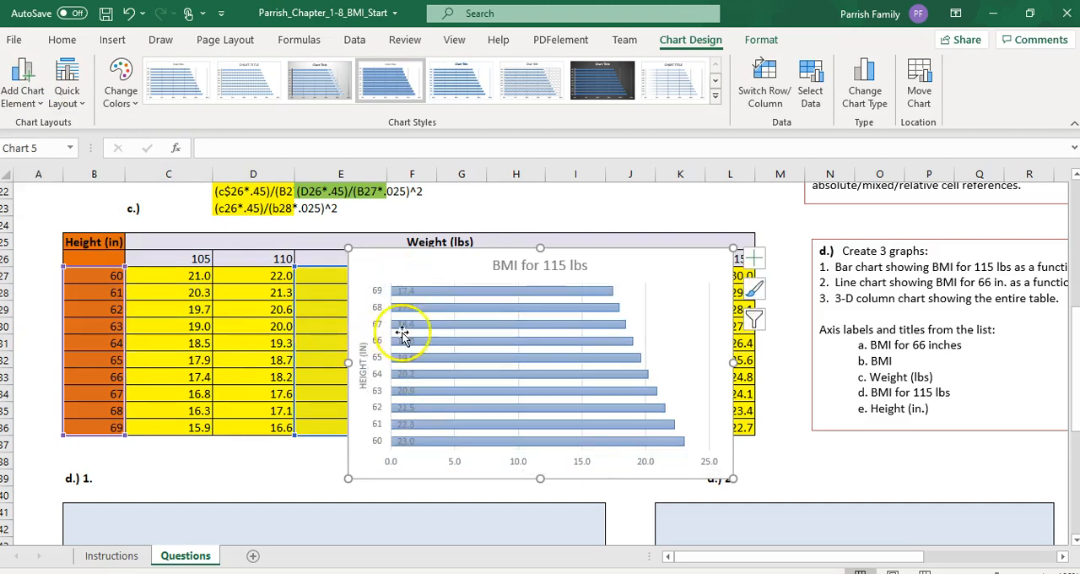
pyautogui.click(23, 87)
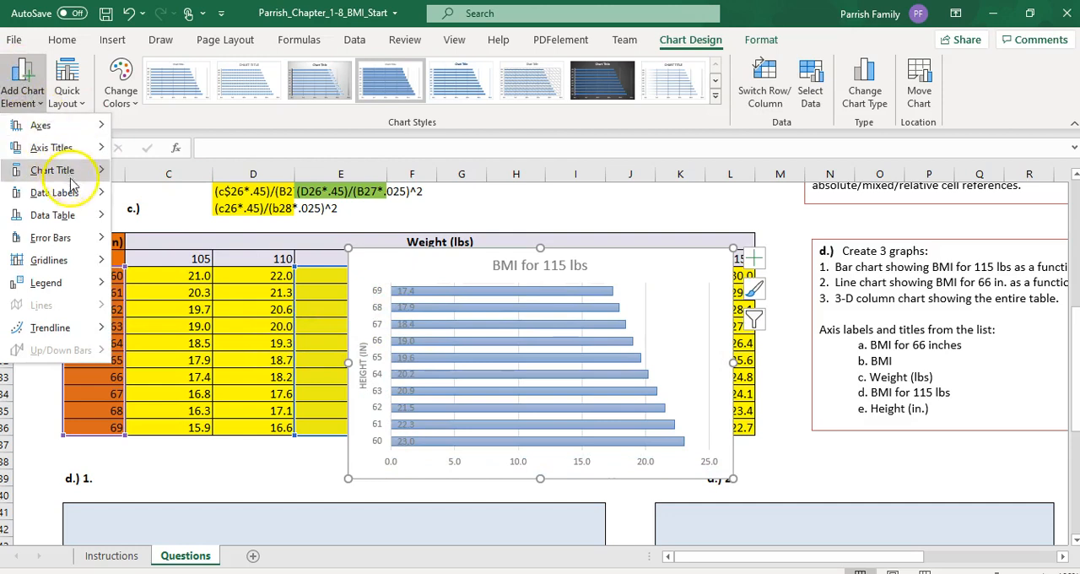
pyautogui.moveTo(89, 194)
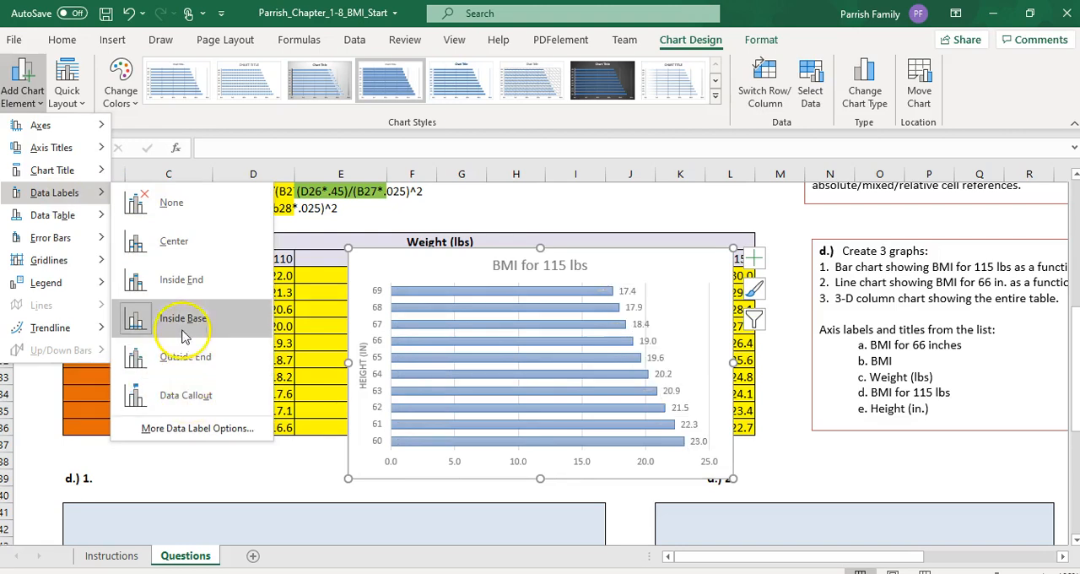
pyautogui.click(162, 281)
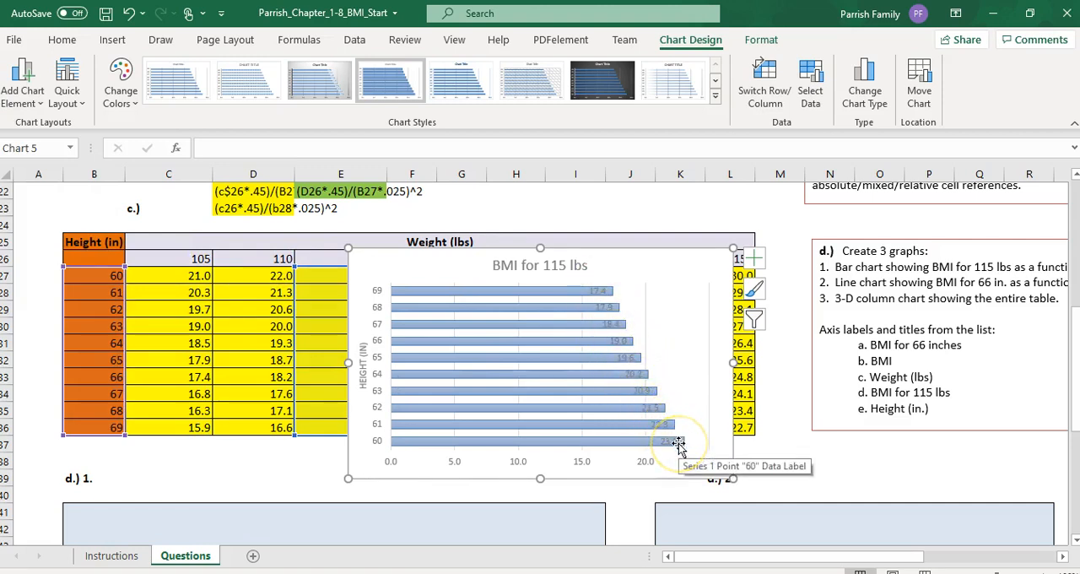
# Step: Recheck the Instructions sheet and move the bar chart down into the d.) 1. answer area on the Questions sheet
pyautogui.click(191, 531)
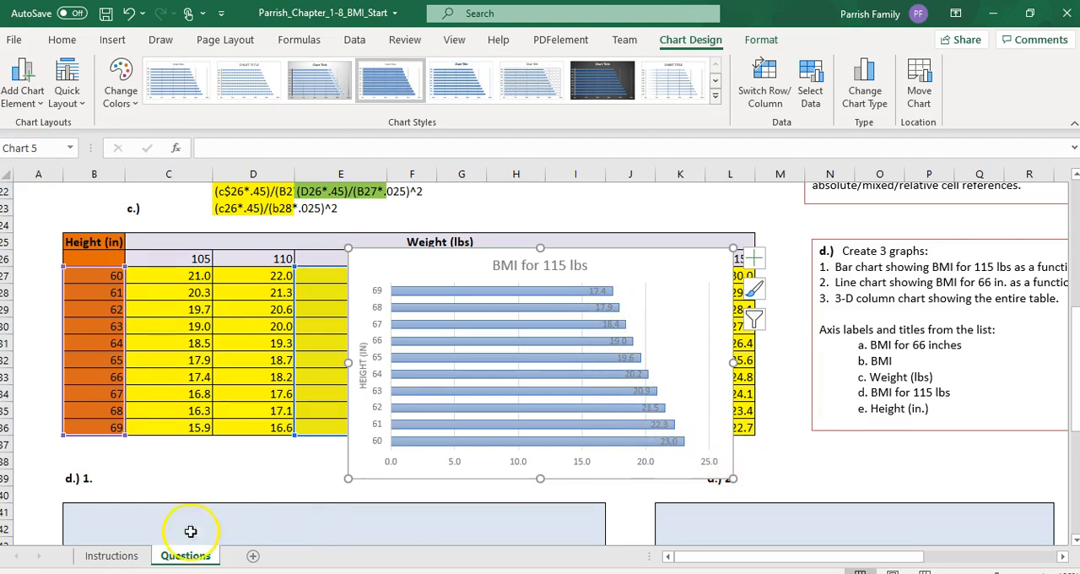
pyautogui.click(114, 557)
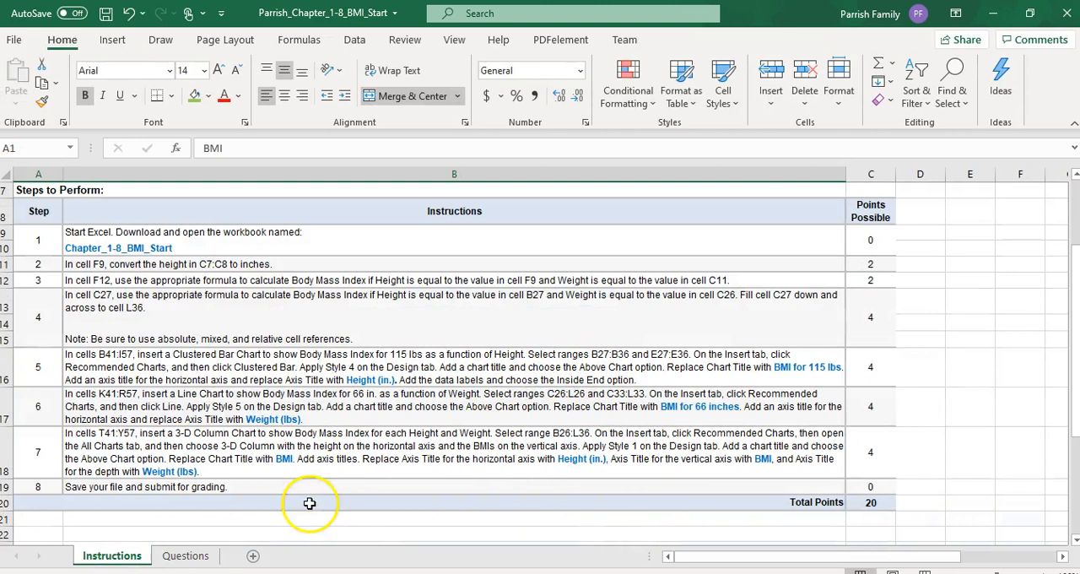
pyautogui.click(185, 556)
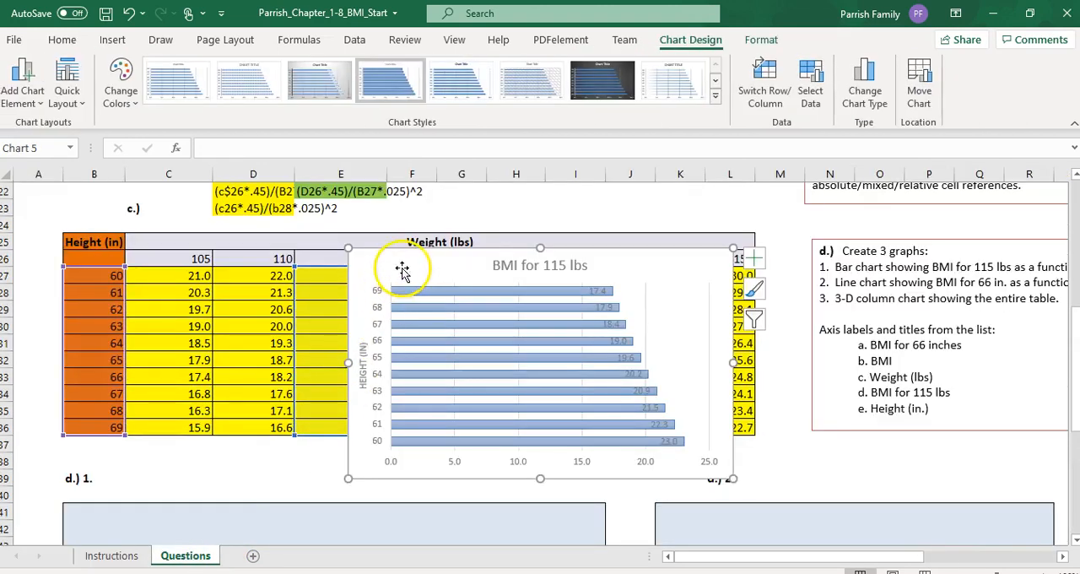
pyautogui.moveTo(386, 270); pyautogui.dragTo(162, 529)
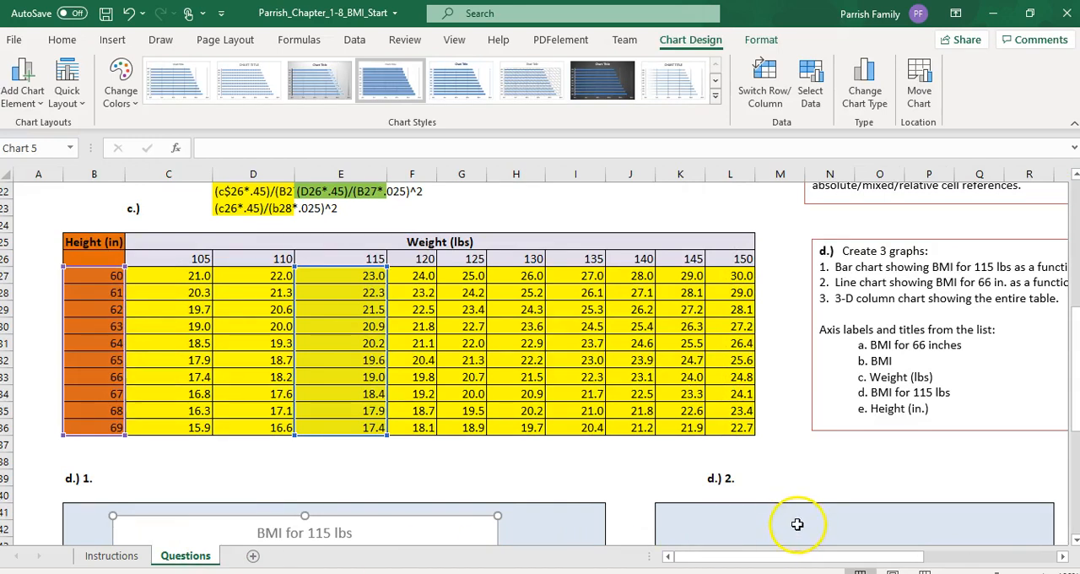
# Step: Return to the Instructions sheet, examine the sample 3-D column chart in BMI chart 3.PNG in Photos, and close the image
pyautogui.click(111, 556)
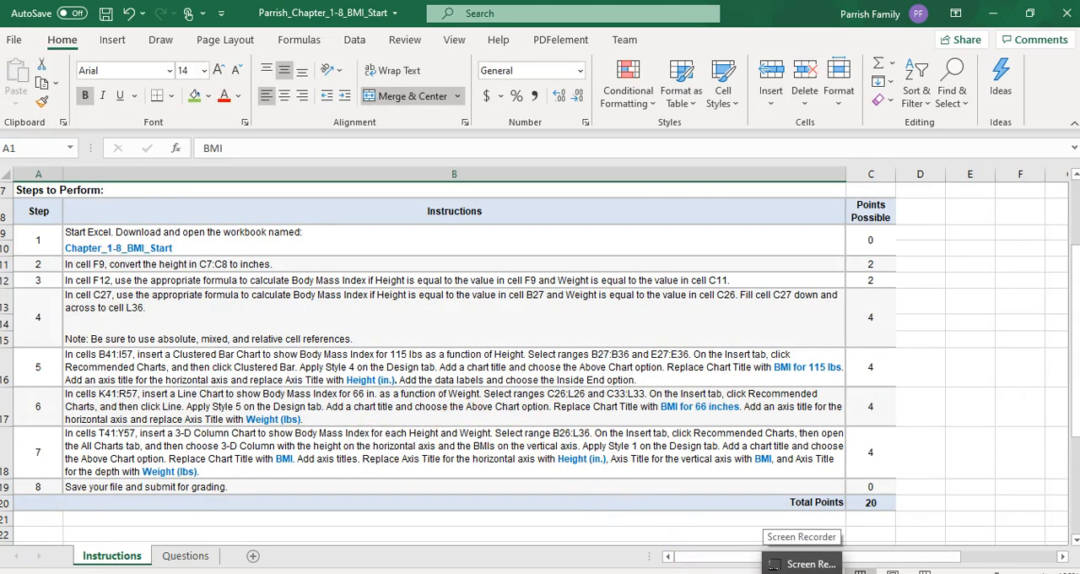
pyautogui.moveTo(760, 567)
pyautogui.click(717, 550)
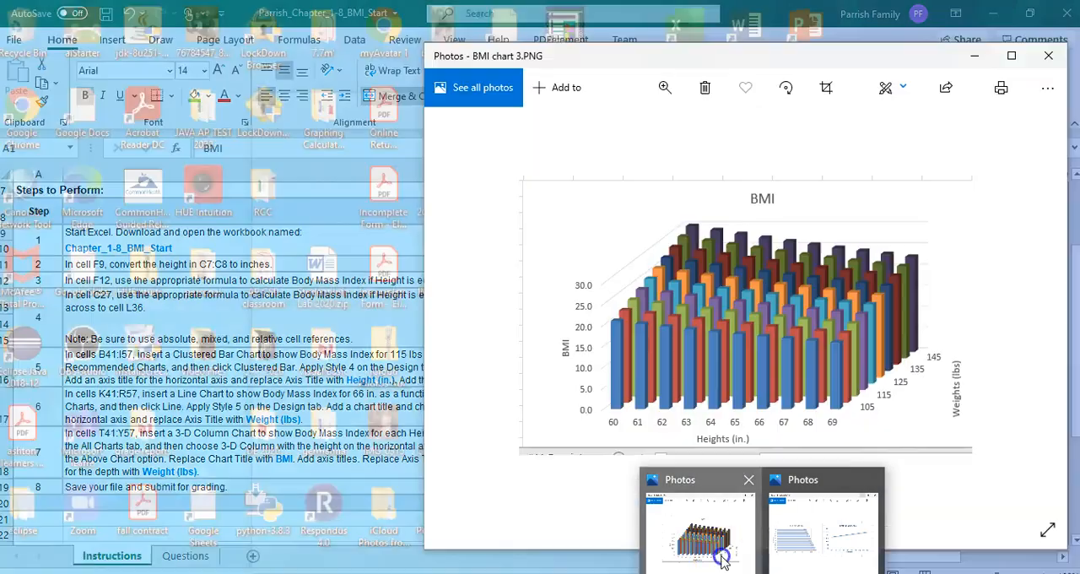
pyautogui.moveTo(626, 56); pyautogui.dragTo(540, 84)
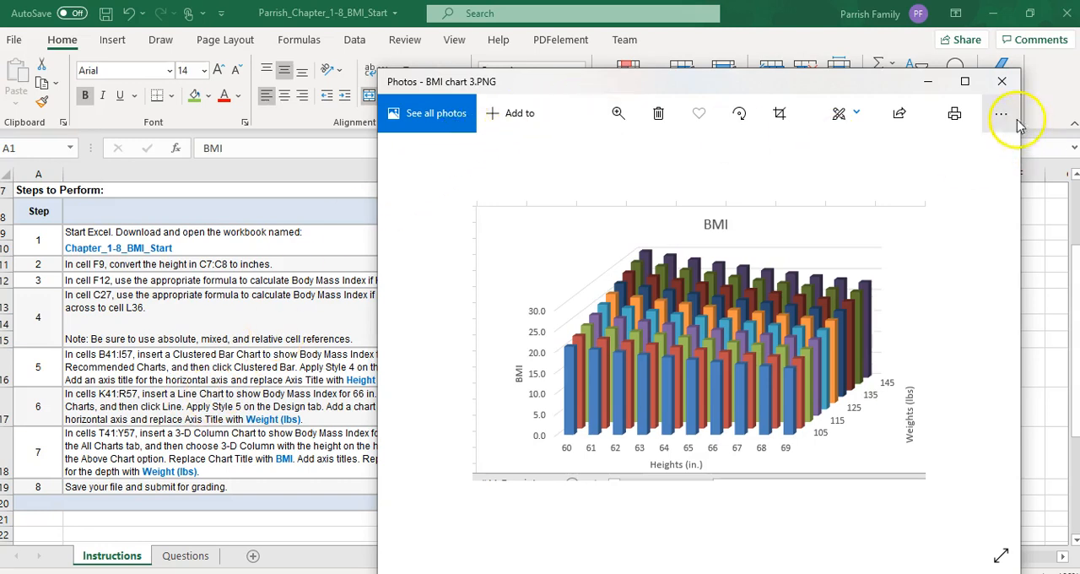
pyautogui.click(1002, 81)
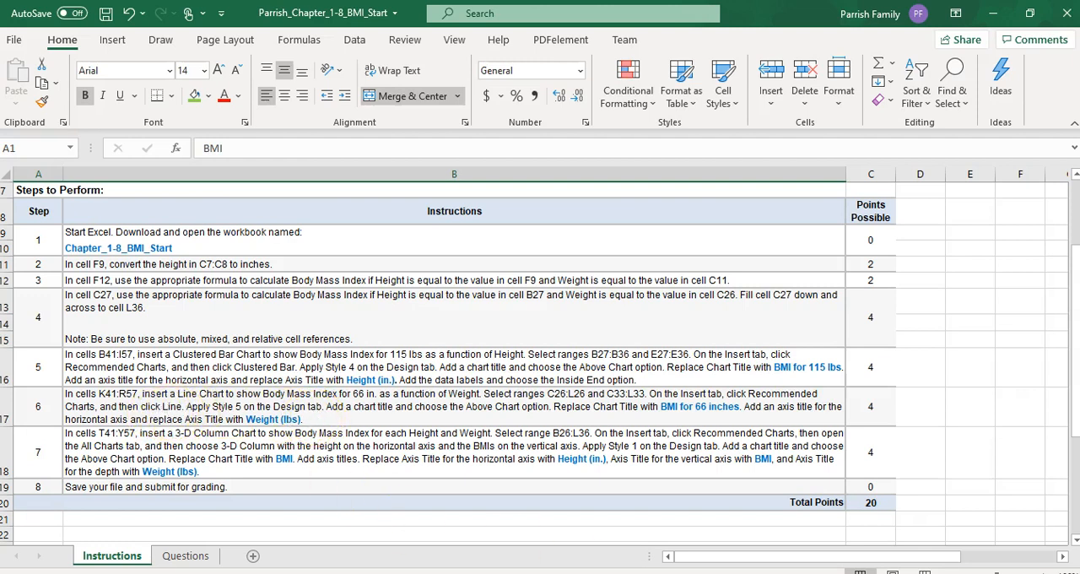
# Step: Examine the sample bar and line charts in bmi charts 1.PNG in Photos and close the image
pyautogui.click(793, 573)
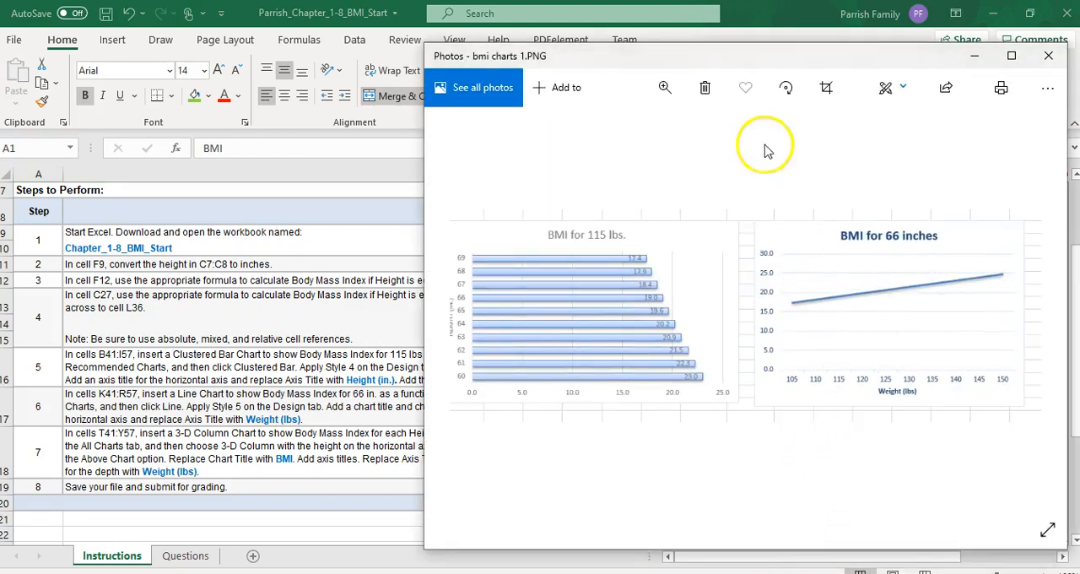
pyautogui.moveTo(757, 59); pyautogui.dragTo(546, 66)
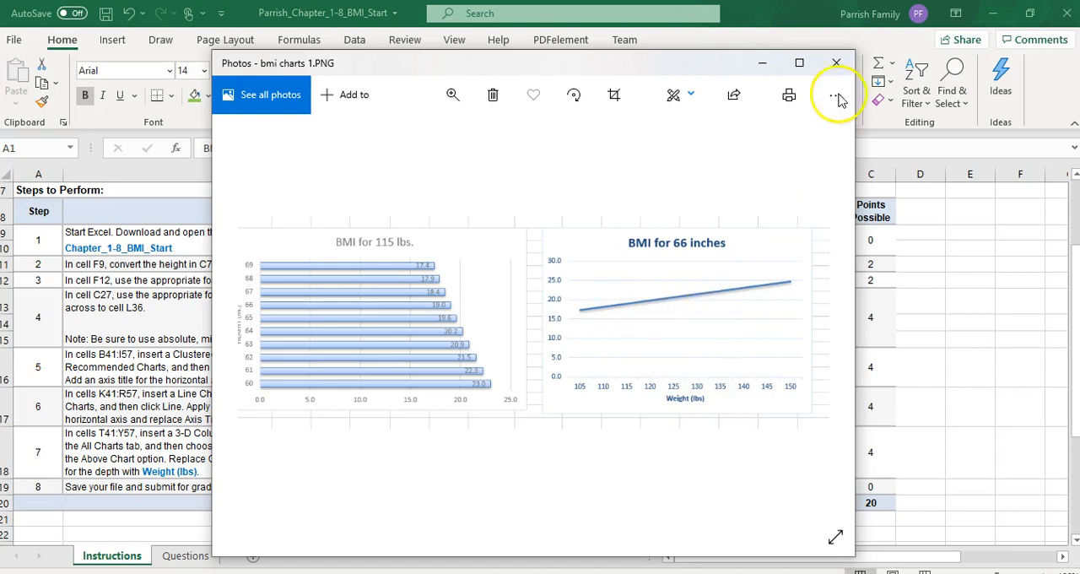
pyautogui.click(833, 66)
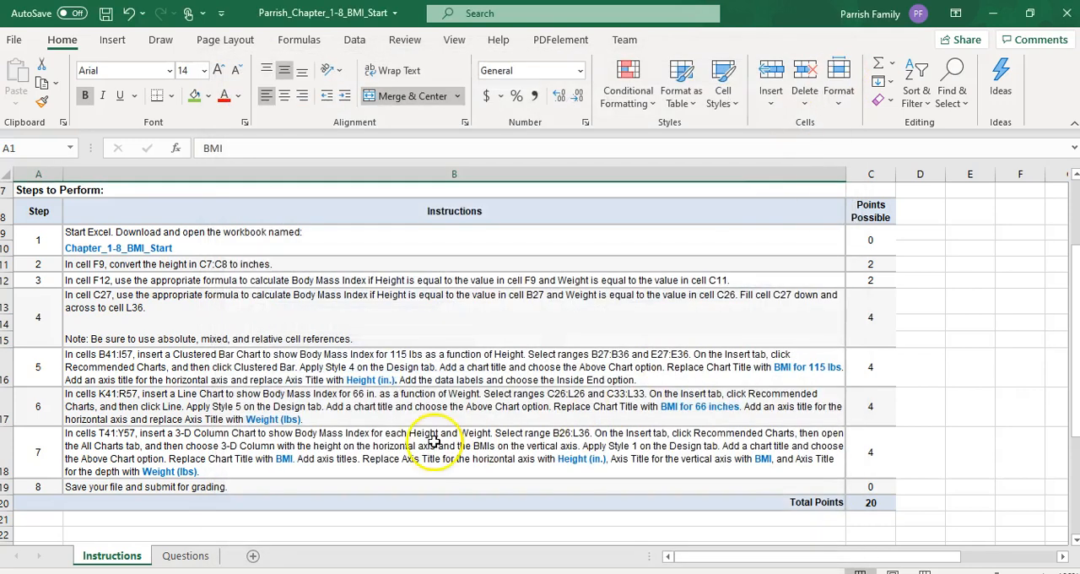